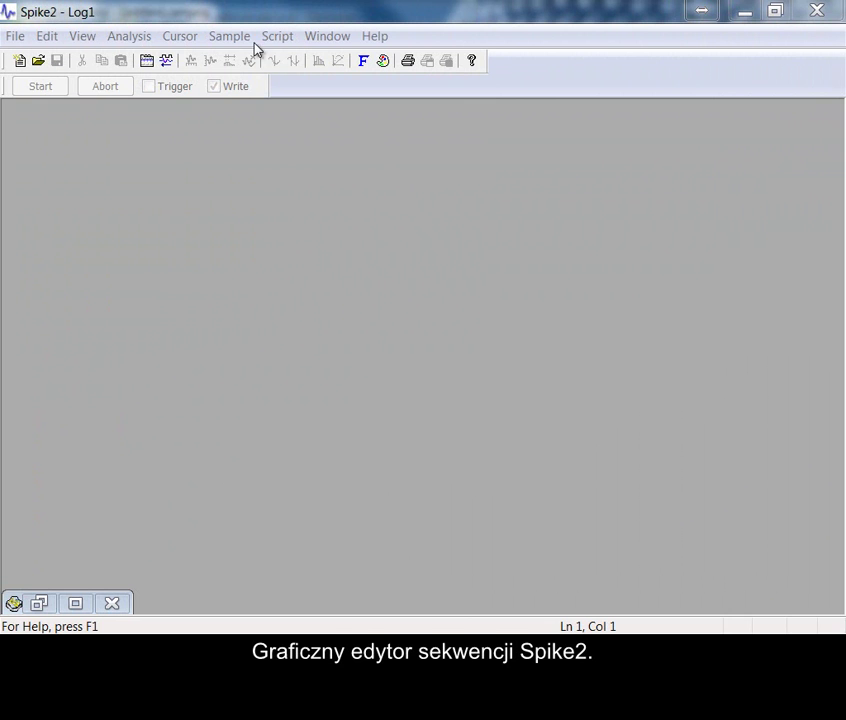
Open Sample > Sampling Configuration to list the waveform, event and keyboard marker channels
{"action": "left_click", "coordinate": [234, 37]}
{"action": "left_click", "coordinate": [237, 61]}
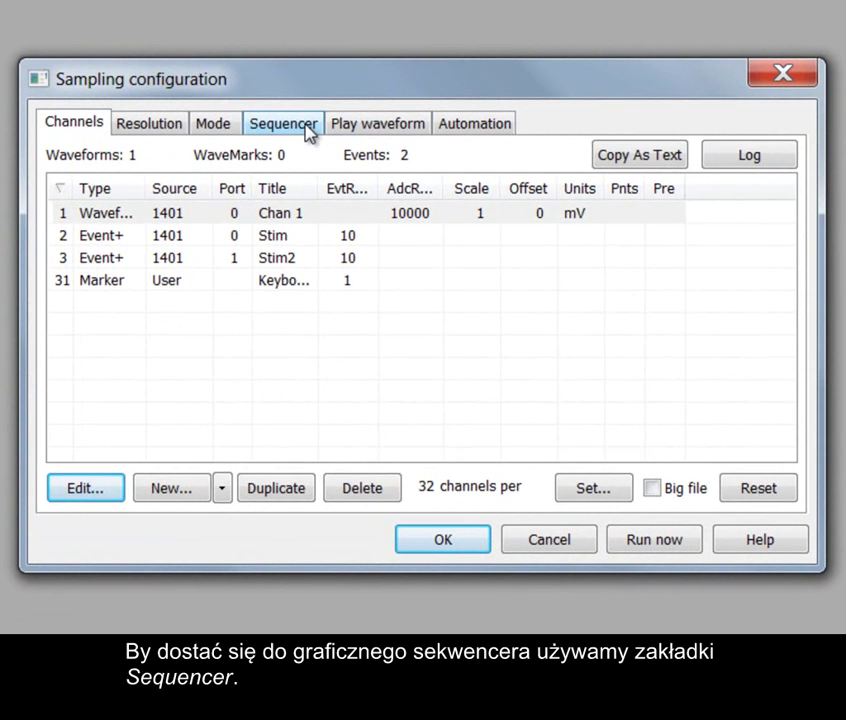
Show the Sequencer tab and highlight the DEMO code's AA:A loop and SET 1000 step time
{"action": "left_click", "coordinate": [307, 131]}
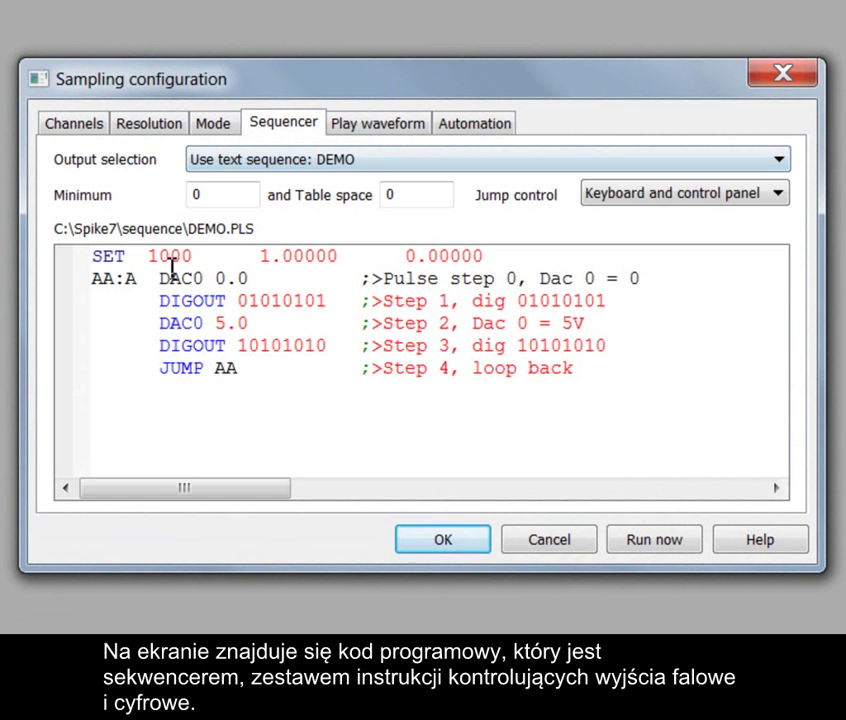
{"action": "left_click", "coordinate": [84, 279]}
{"action": "left_click_drag", "start_coordinate": [573, 374], "coordinate": [94, 282]}
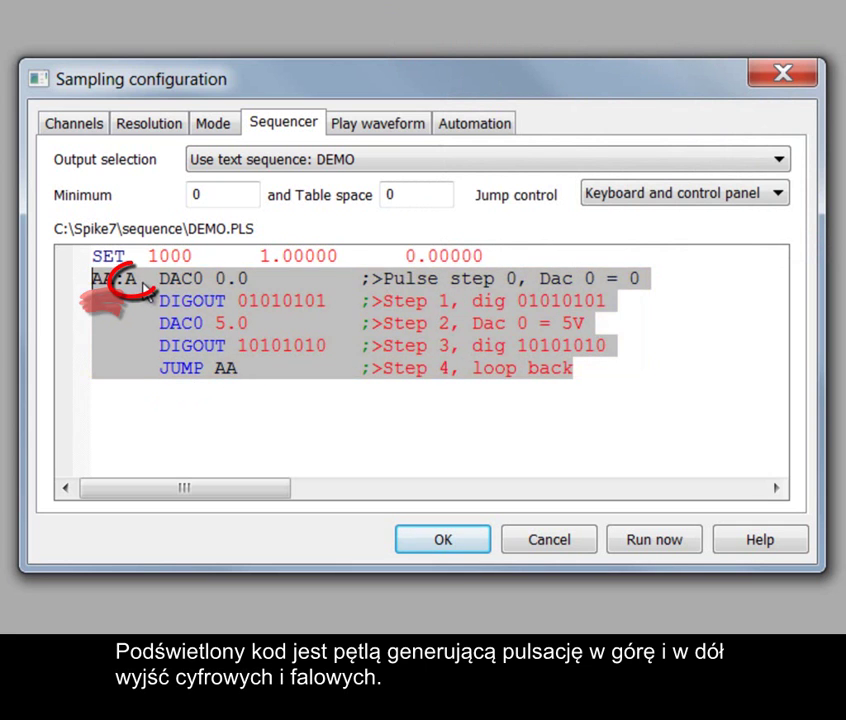
{"action": "left_click", "coordinate": [128, 279]}
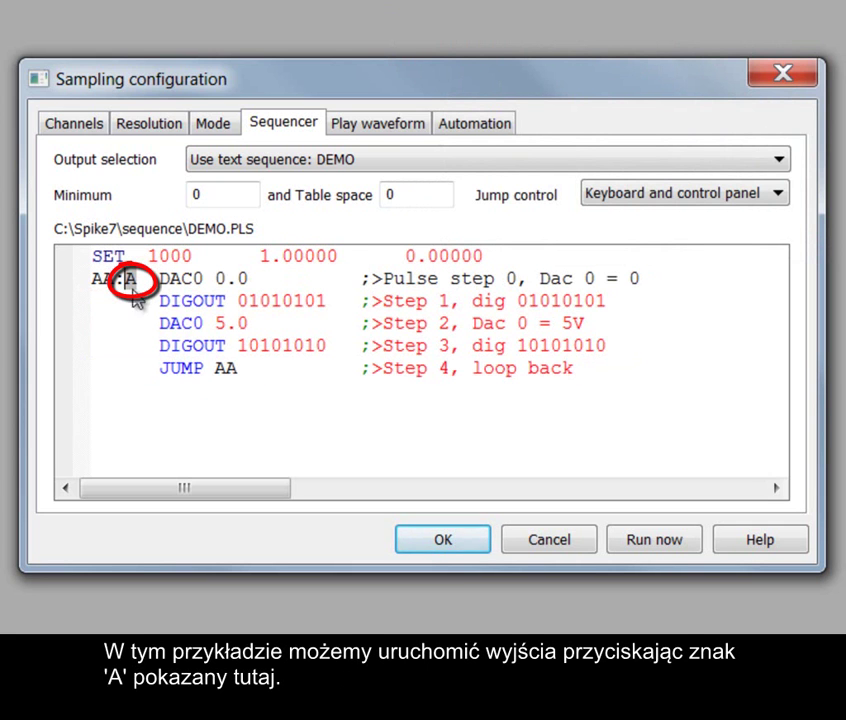
{"action": "left_click", "coordinate": [96, 257]}
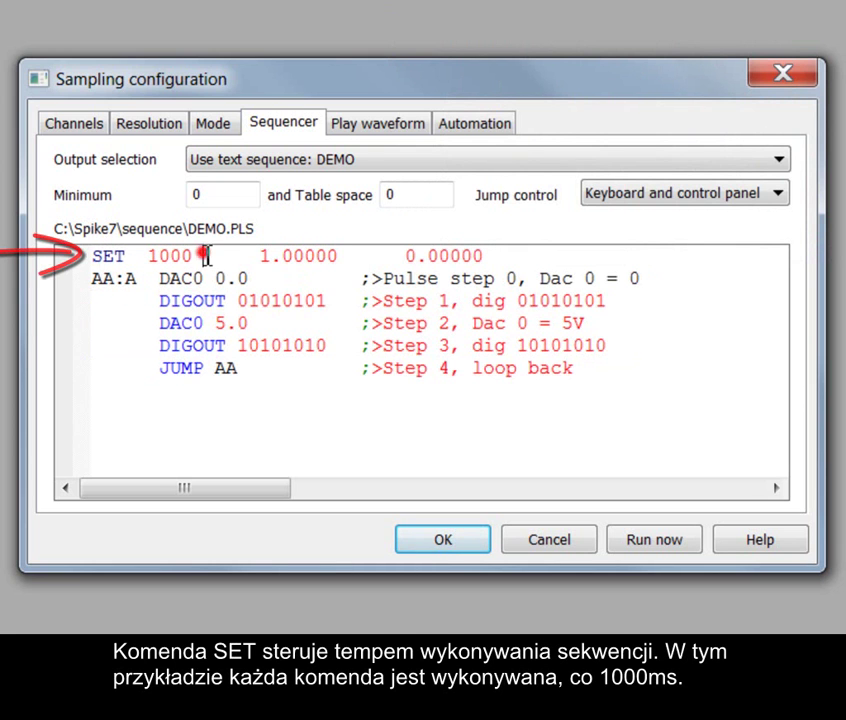
{"action": "left_click_drag", "start_coordinate": [205, 257], "coordinate": [142, 257]}
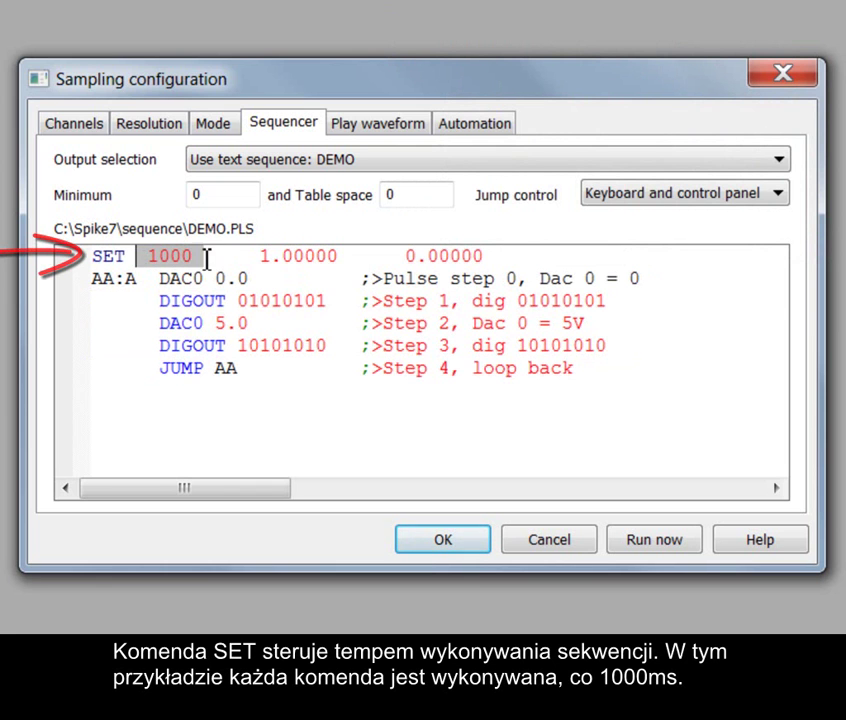
Switch output selection to the graphical editor with a 0.1 time resolution
{"action": "left_click", "coordinate": [251, 166]}
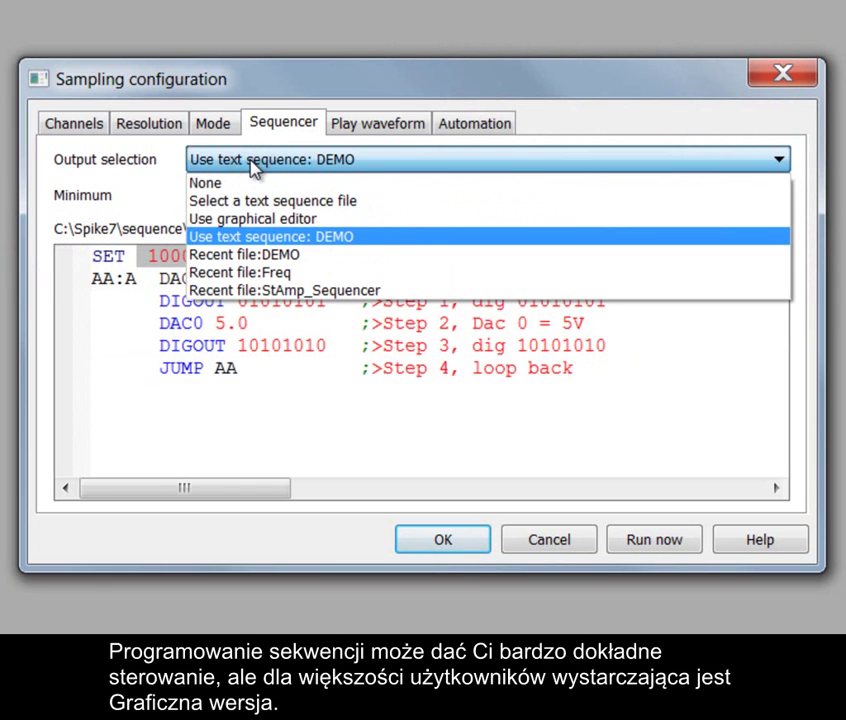
{"action": "left_click", "coordinate": [263, 220]}
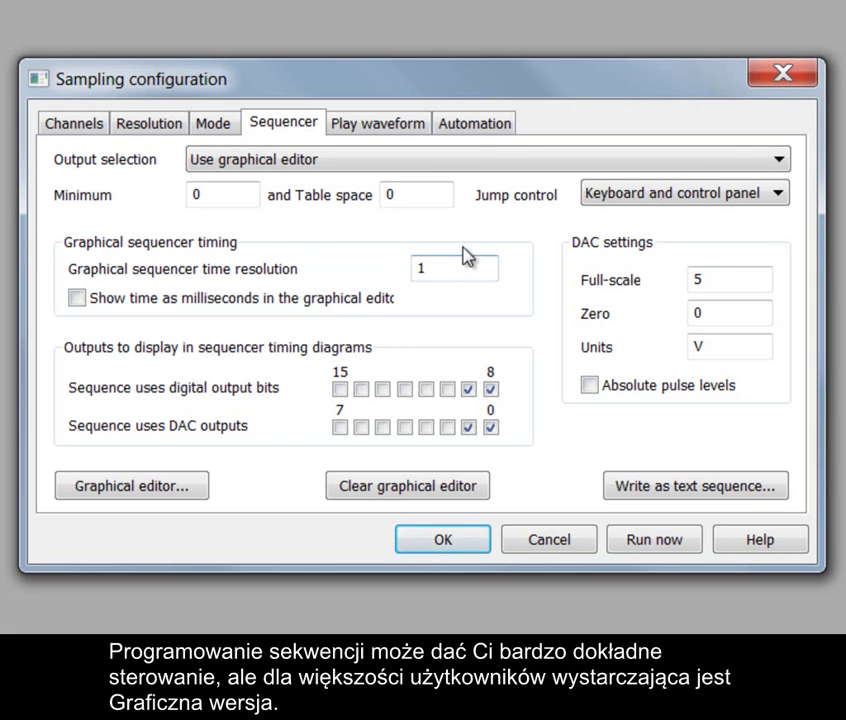
{"action": "left_click_drag", "start_coordinate": [500, 262], "coordinate": [397, 266]}
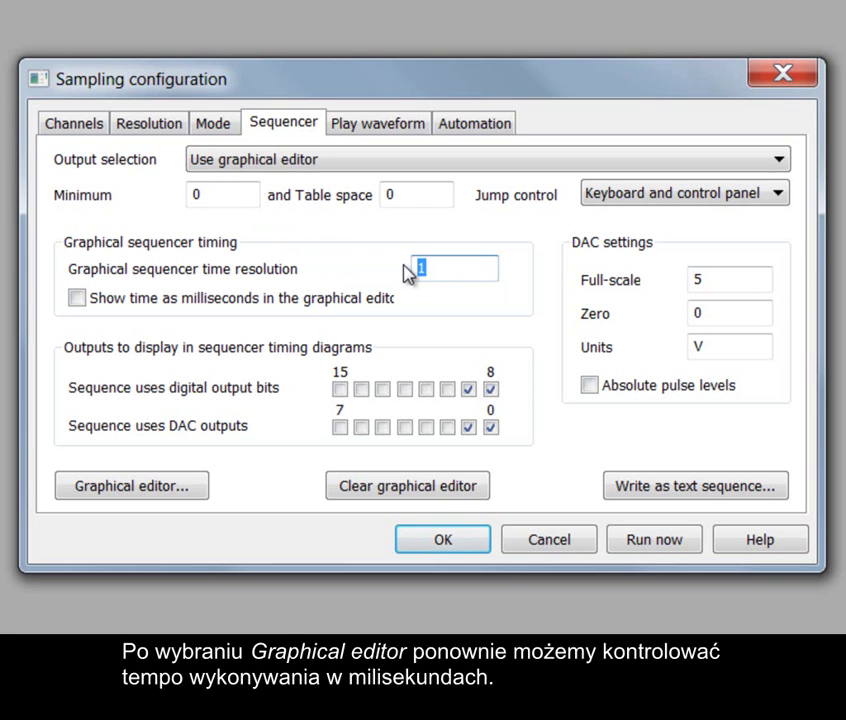
{"action": "type", "text": "0."}
{"action": "type", "text": "1"}
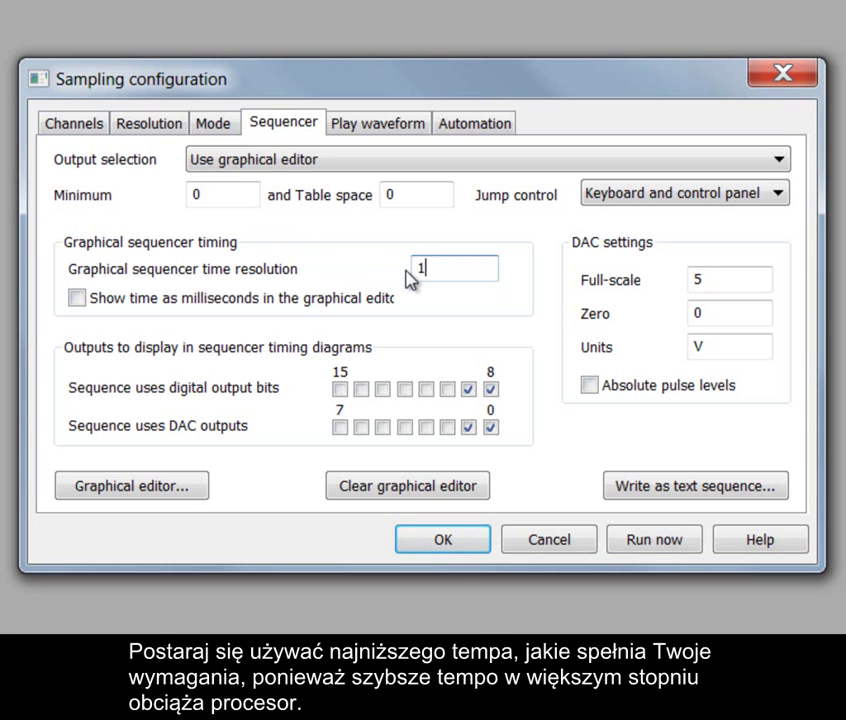
Keep times in seconds and hide DAC 1 so diagrams show only DAC 0
{"action": "left_click", "coordinate": [78, 298]}
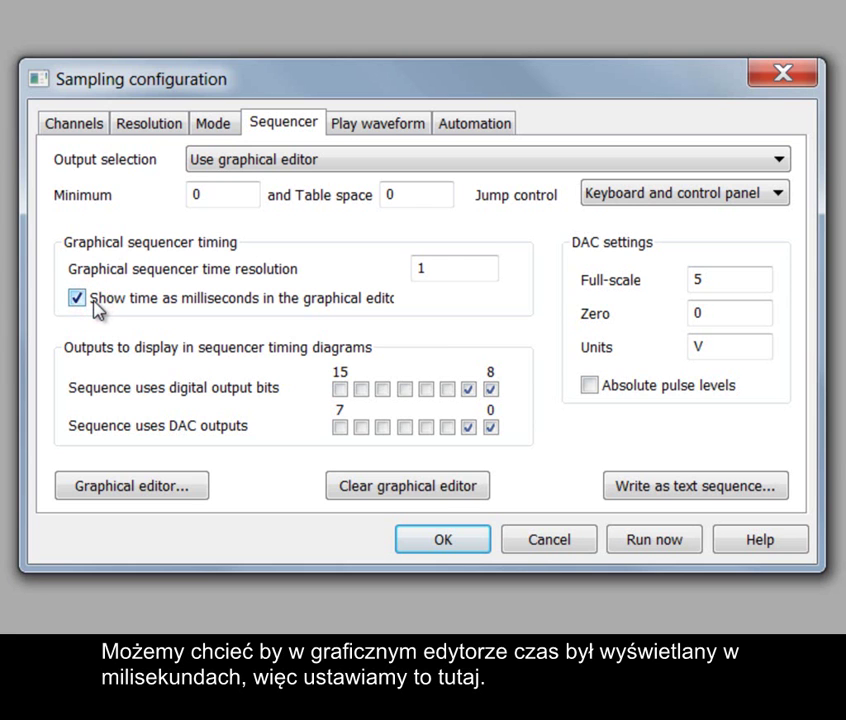
{"action": "left_click", "coordinate": [95, 303]}
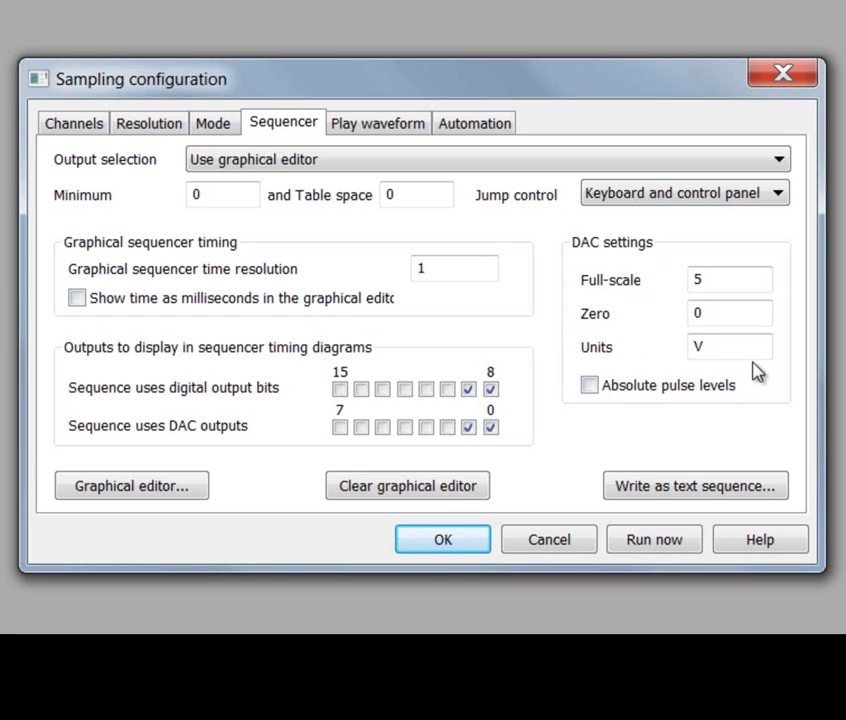
{"action": "left_click", "coordinate": [490, 427]}
{"action": "left_click", "coordinate": [468, 427]}
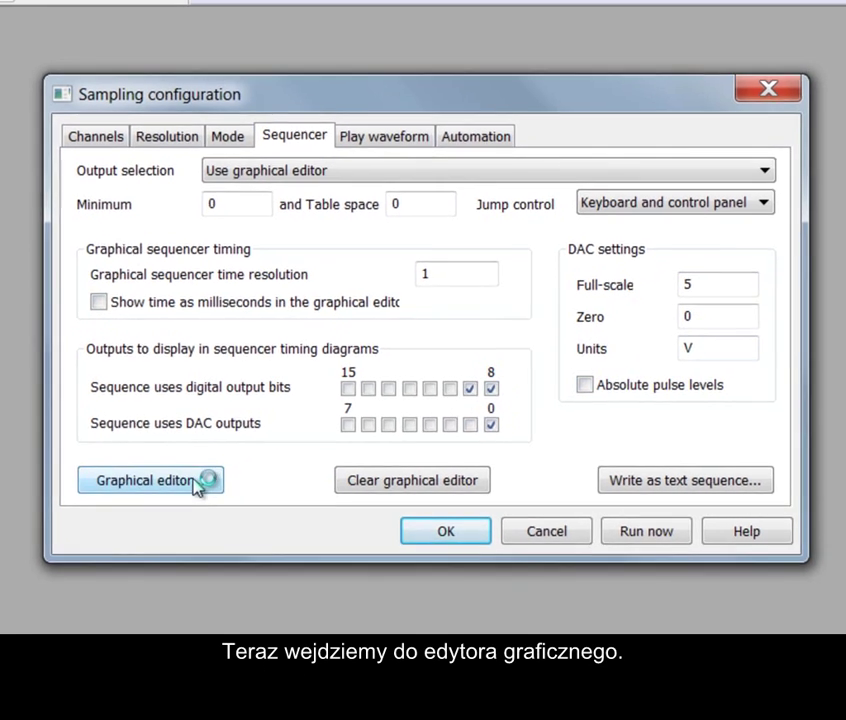
Open the Graphical sequence editor, enlarge its window, and select the Initial section
{"action": "left_click", "coordinate": [180, 487]}
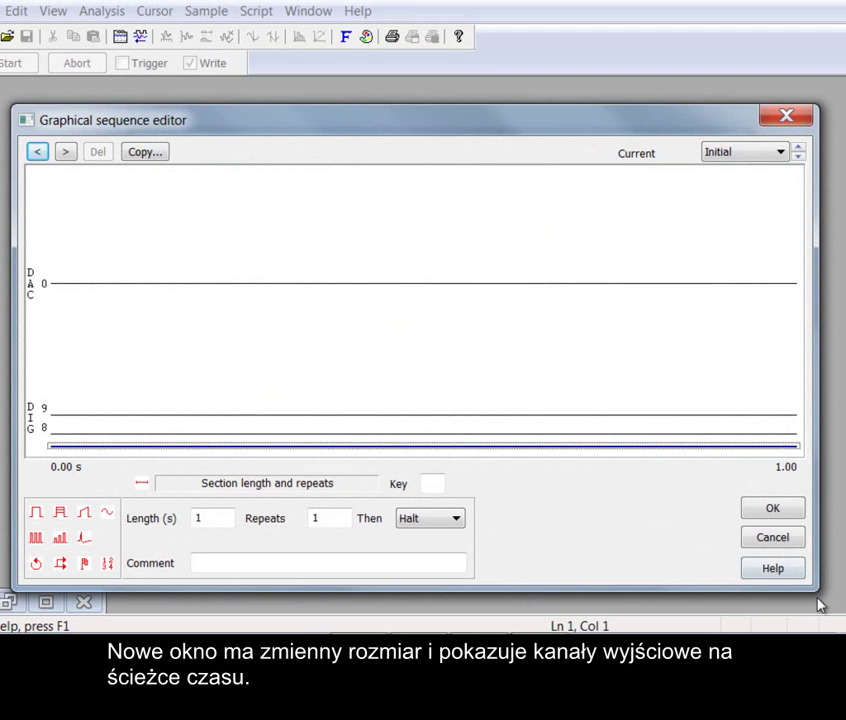
{"action": "mouse_move", "coordinate": [816, 594]}
{"action": "left_mouse_down"}
{"action": "mouse_move", "coordinate": [576, 412]}
{"action": "mouse_move", "coordinate": [566, 366]}
{"action": "mouse_move", "coordinate": [726, 537]}
{"action": "mouse_move", "coordinate": [834, 604]}
{"action": "left_mouse_up"}
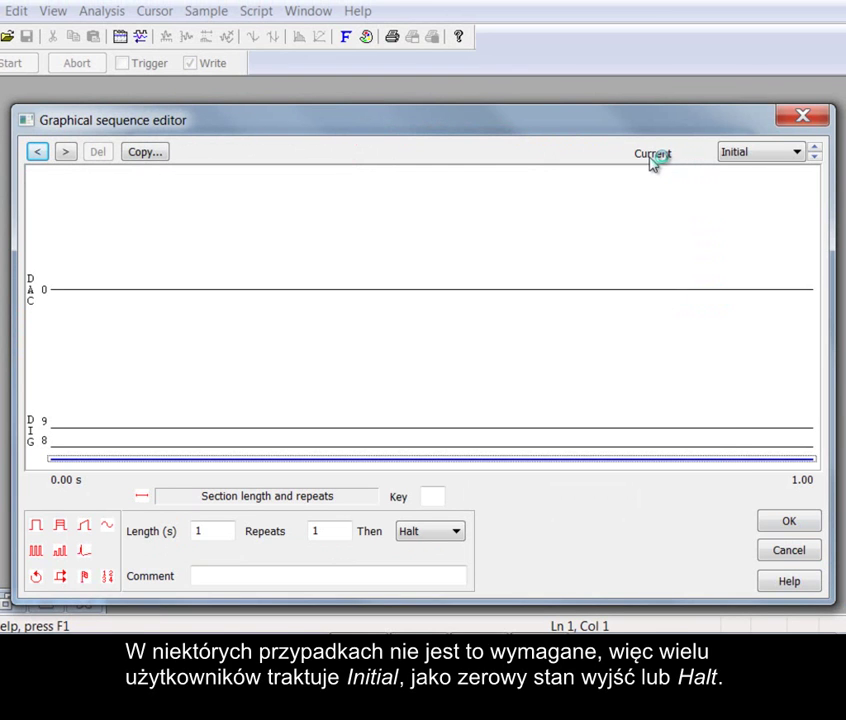
{"action": "left_click", "coordinate": [782, 160]}
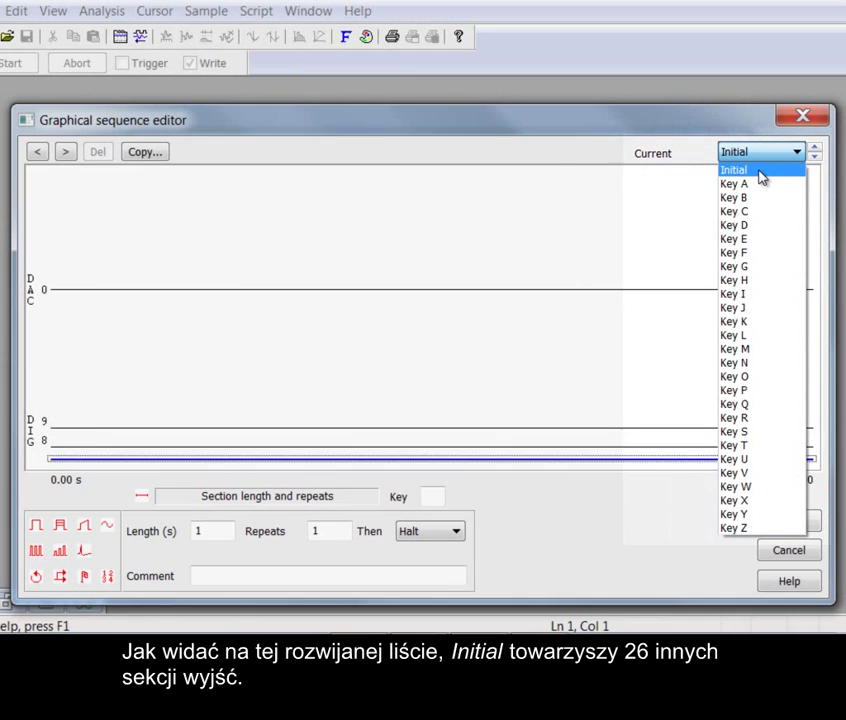
{"action": "left_click", "coordinate": [760, 172]}
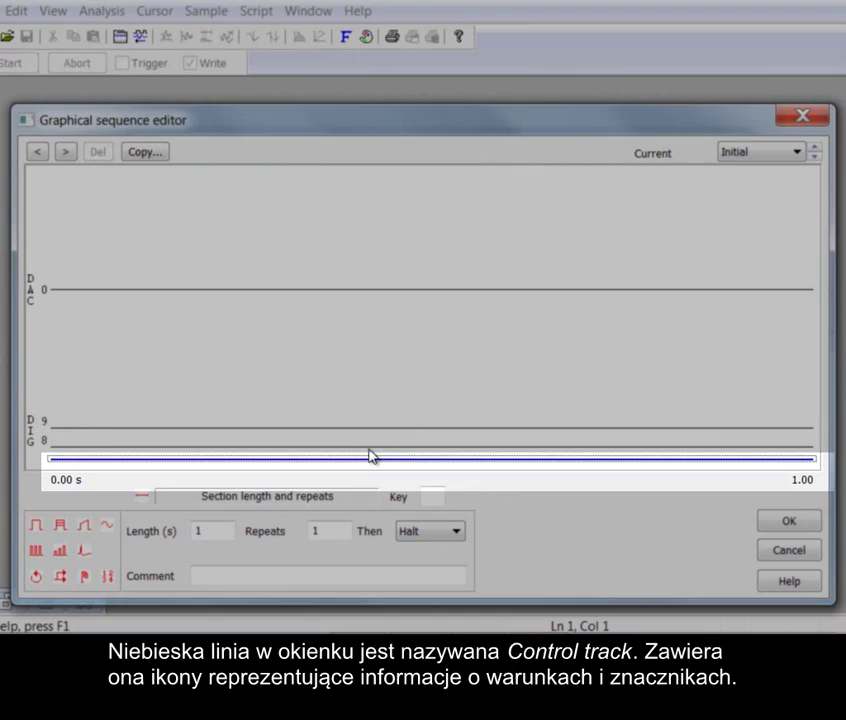
Assign key h to the Initial section and add the comment 'Halt'
{"action": "left_click", "coordinate": [370, 450]}
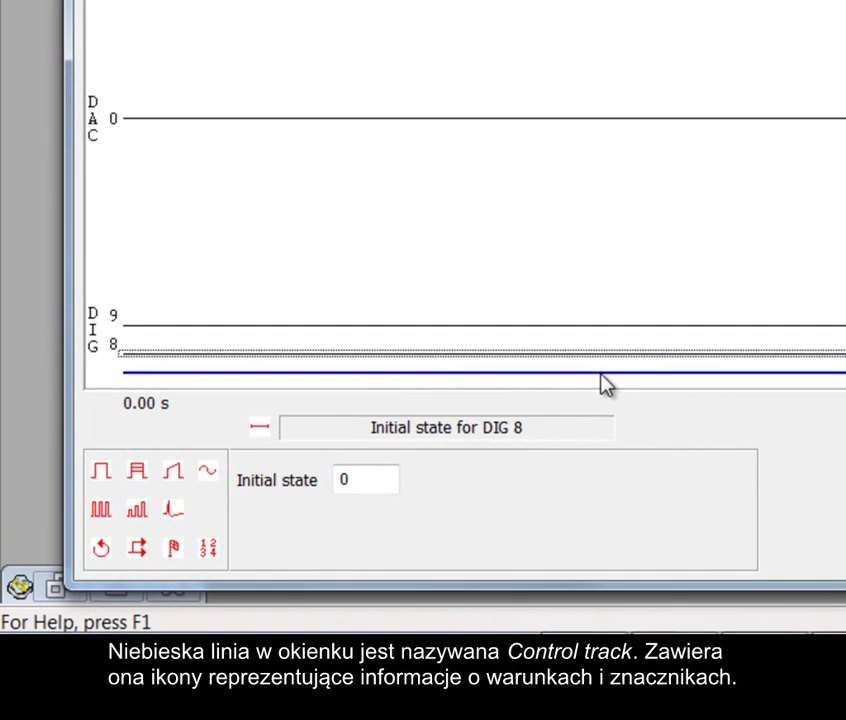
{"action": "left_click", "coordinate": [602, 373]}
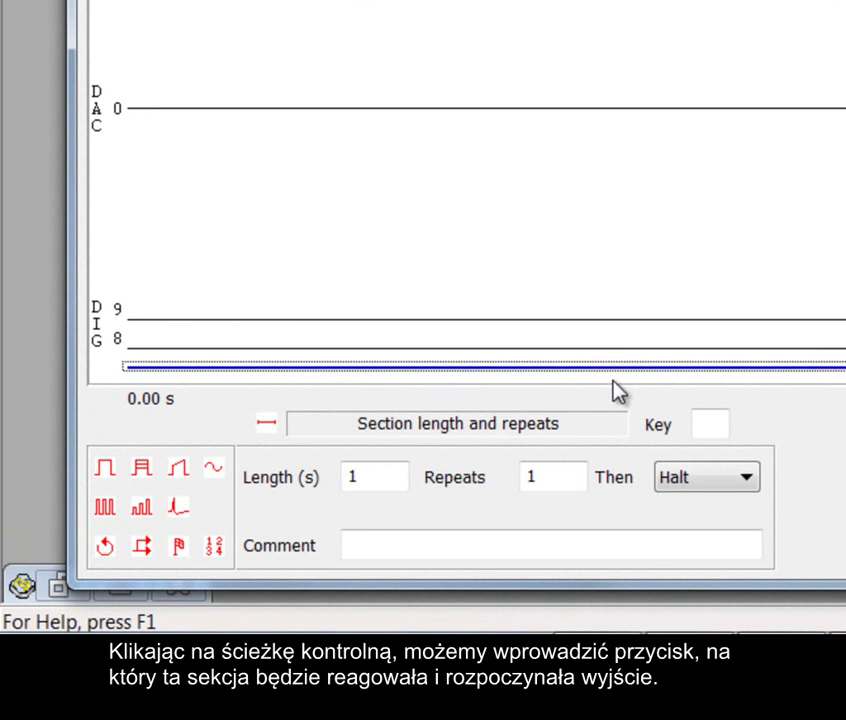
{"action": "left_click", "coordinate": [703, 425]}
{"action": "left_click", "coordinate": [507, 546]}
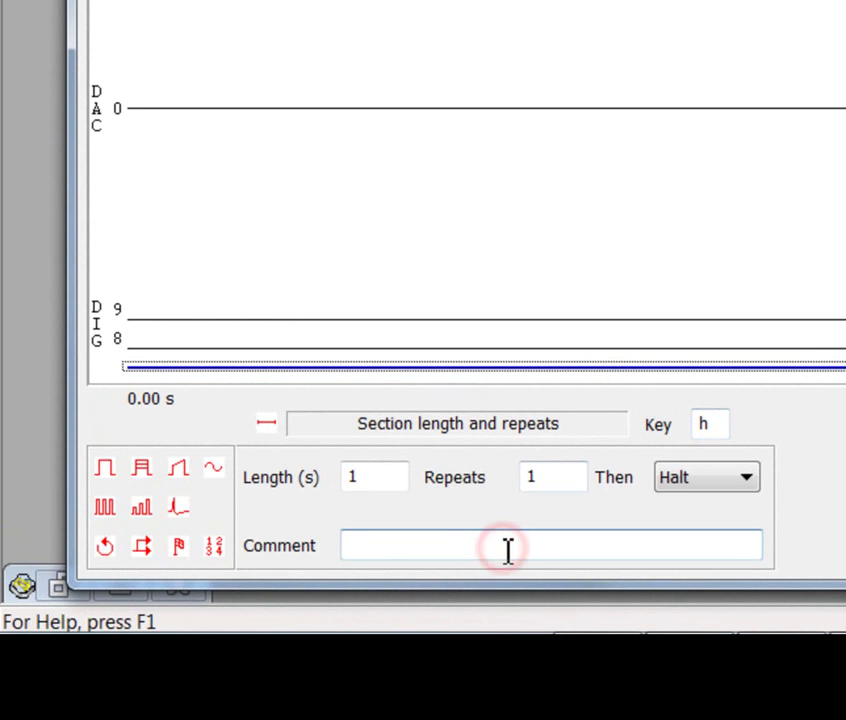
{"action": "type", "text": "Halt"}
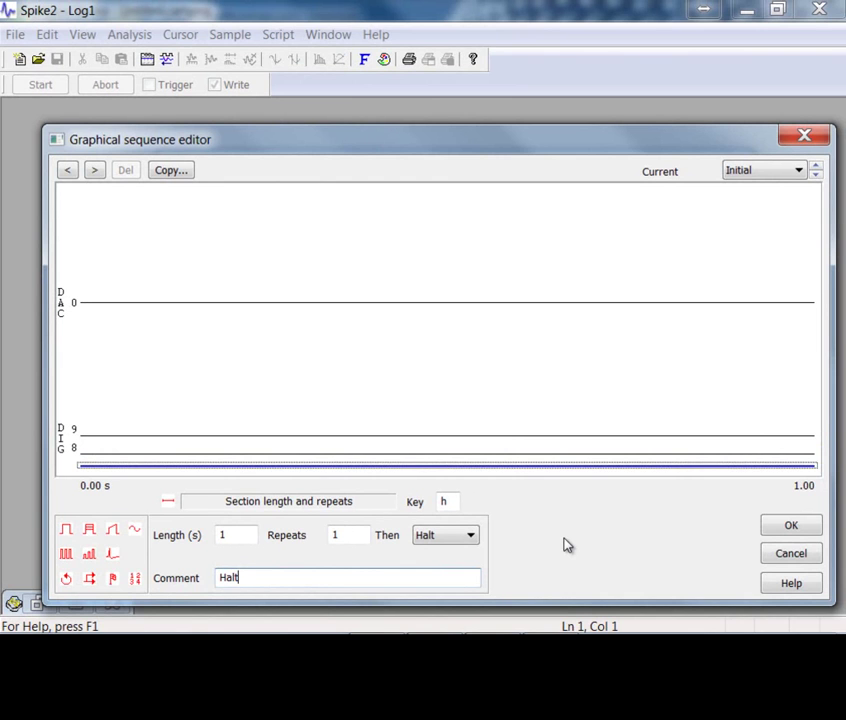
Give section Key A key a, 5 repeats and the comment 'Repeat all 5'
{"action": "left_click", "coordinate": [818, 170]}
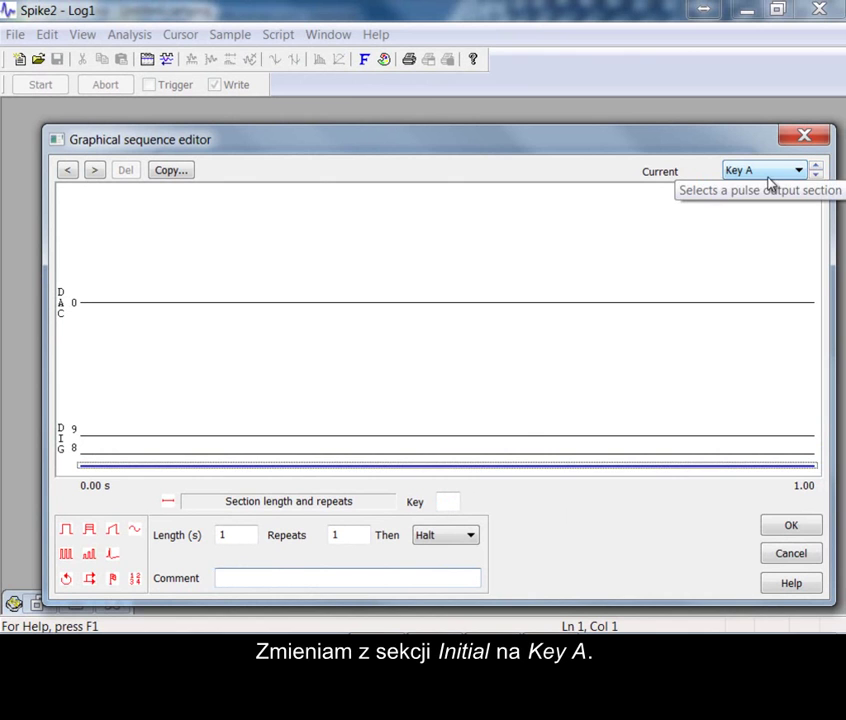
{"action": "left_click", "coordinate": [446, 501]}
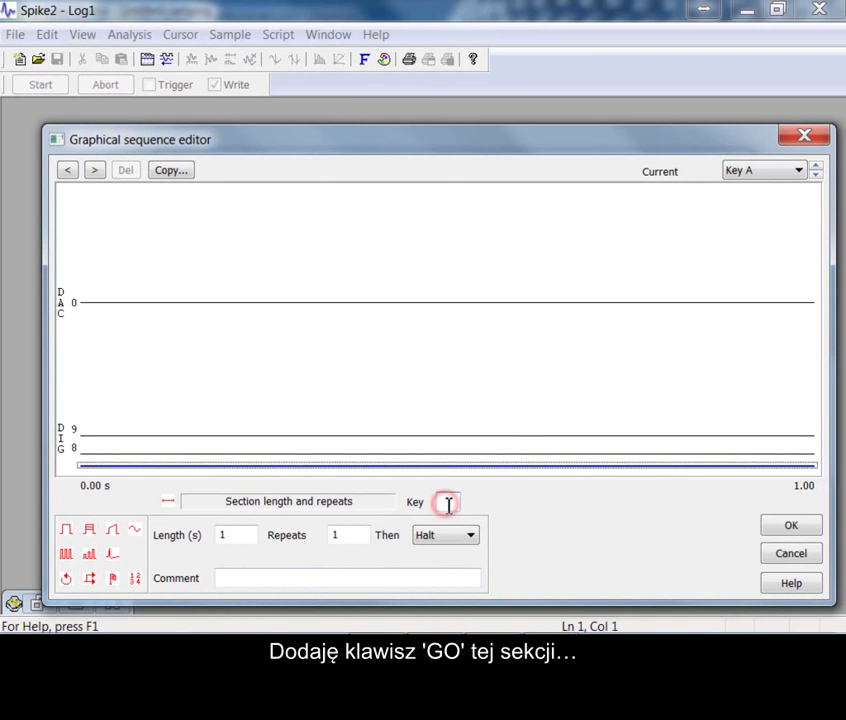
{"action": "type", "text": "a"}
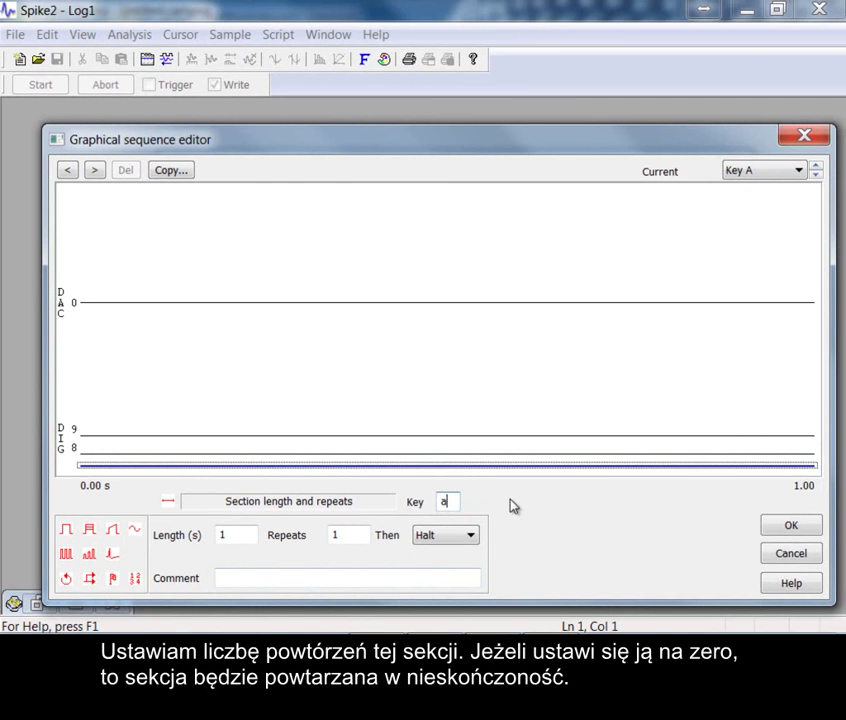
{"action": "double_click", "coordinate": [355, 535]}
{"action": "type", "text": "5"}
{"action": "left_click", "coordinate": [560, 528]}
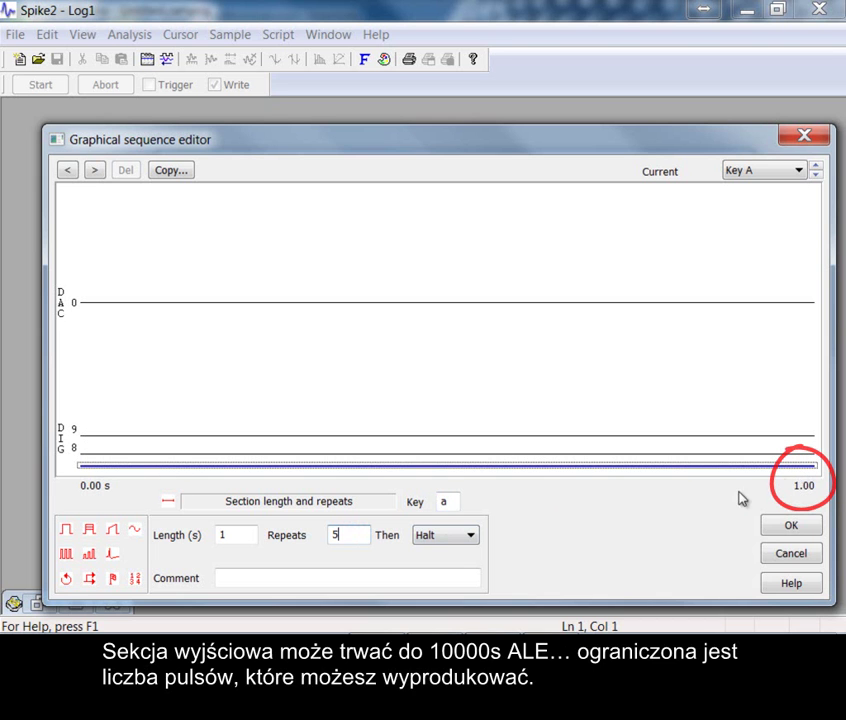
{"action": "left_click", "coordinate": [434, 578]}
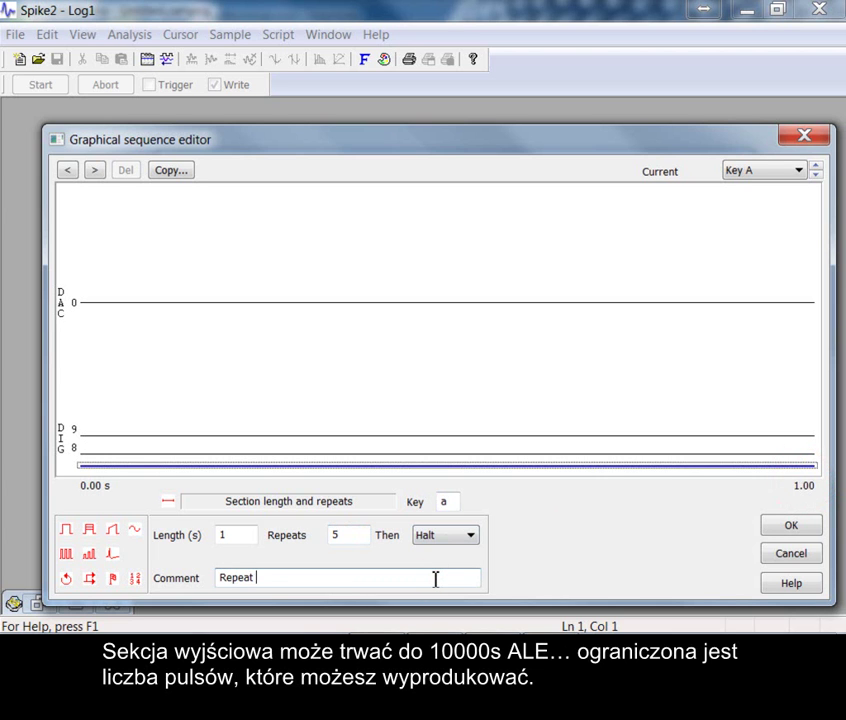
{"action": "type", "text": "Repeat all 5 times"}
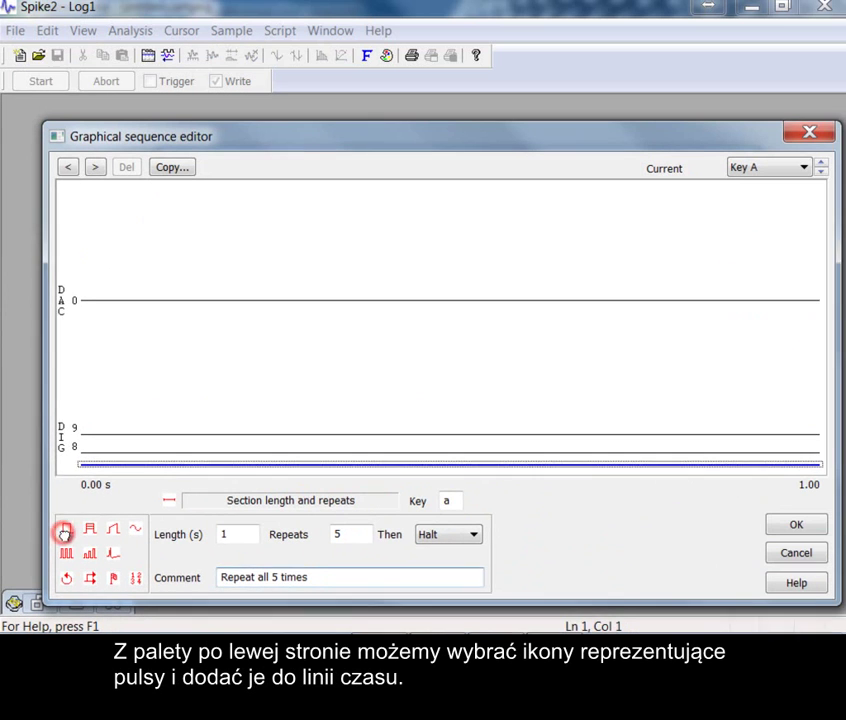
Add a DIG 8 pulse at 0.02 s and a 20-pulse DIG 9 train at 0.55 s
{"action": "left_click_drag", "start_coordinate": [63, 533], "coordinate": [99, 457]}
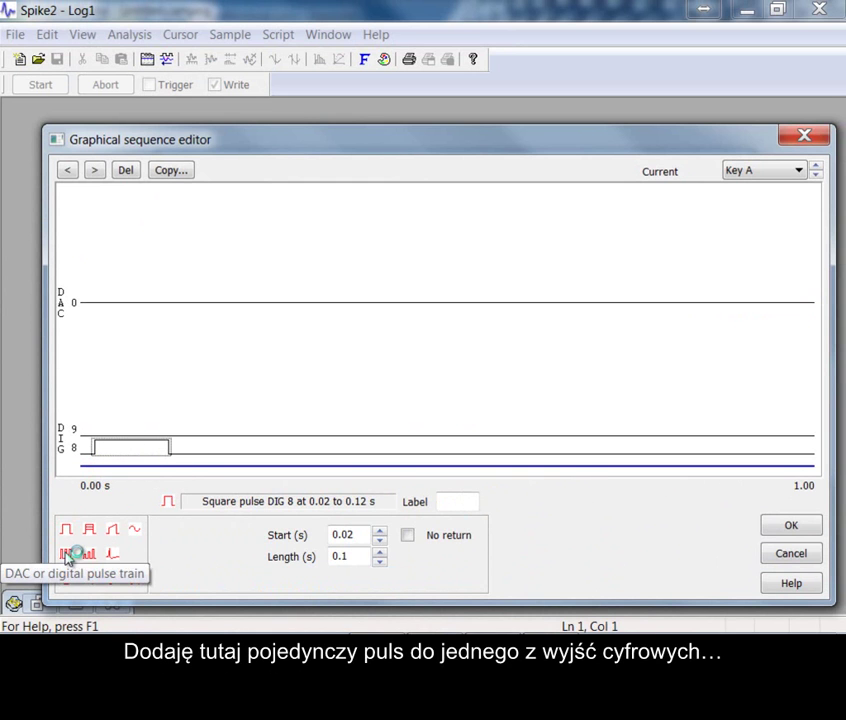
{"action": "mouse_move", "coordinate": [68, 556]}
{"action": "left_mouse_down"}
{"action": "mouse_move", "coordinate": [400, 442]}
{"action": "mouse_move", "coordinate": [483, 420]}
{"action": "mouse_move", "coordinate": [484, 438]}
{"action": "left_mouse_up"}
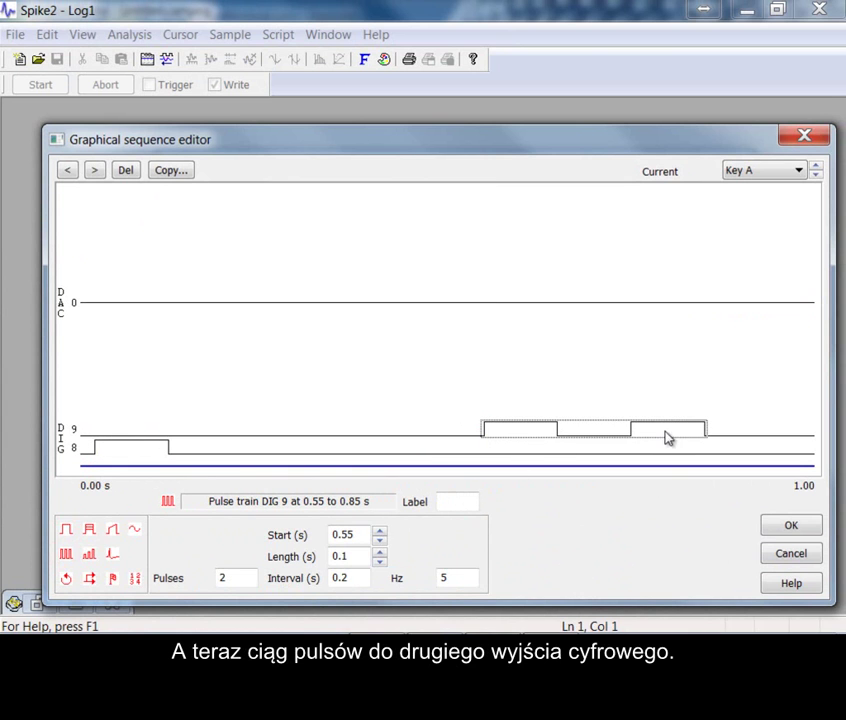
{"action": "left_click", "coordinate": [343, 578]}
{"action": "type", "text": "0"}
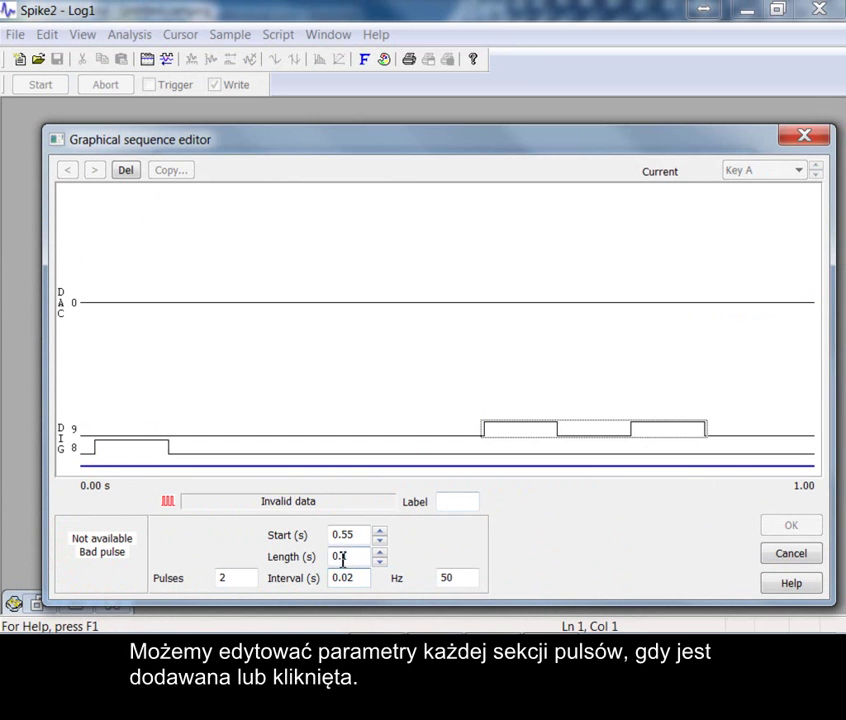
{"action": "left_click", "coordinate": [345, 557]}
{"action": "type", "text": "0"}
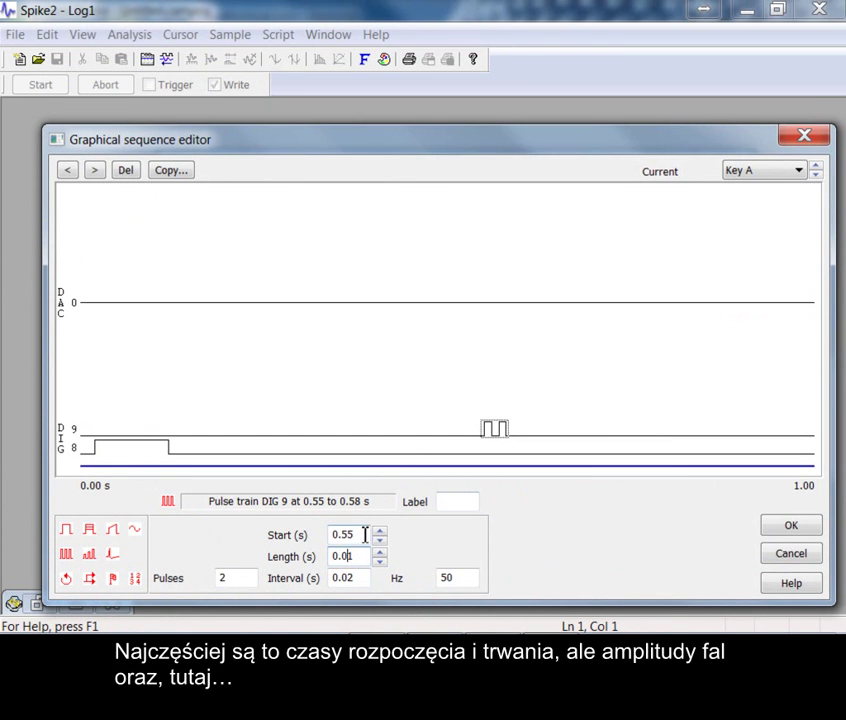
{"action": "left_click", "coordinate": [232, 578]}
{"action": "type", "text": "0"}
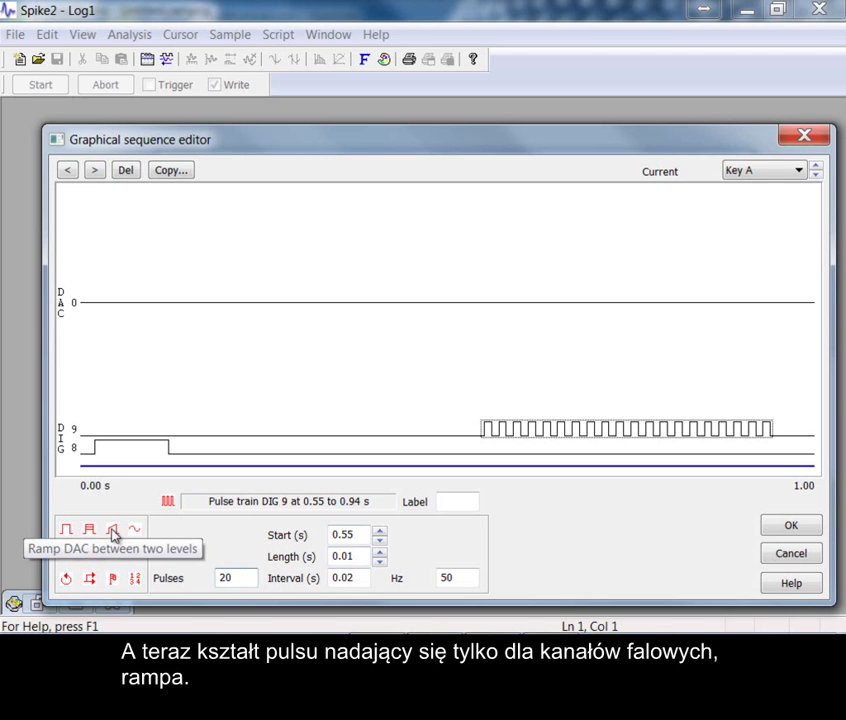
Place a ramp, then a 1 V, 0.1 s sine burst on DAC 0 at 0.26 s
{"action": "mouse_move", "coordinate": [112, 533]}
{"action": "left_mouse_down"}
{"action": "mouse_move", "coordinate": [121, 387]}
{"action": "mouse_move", "coordinate": [195, 316]}
{"action": "left_mouse_up"}
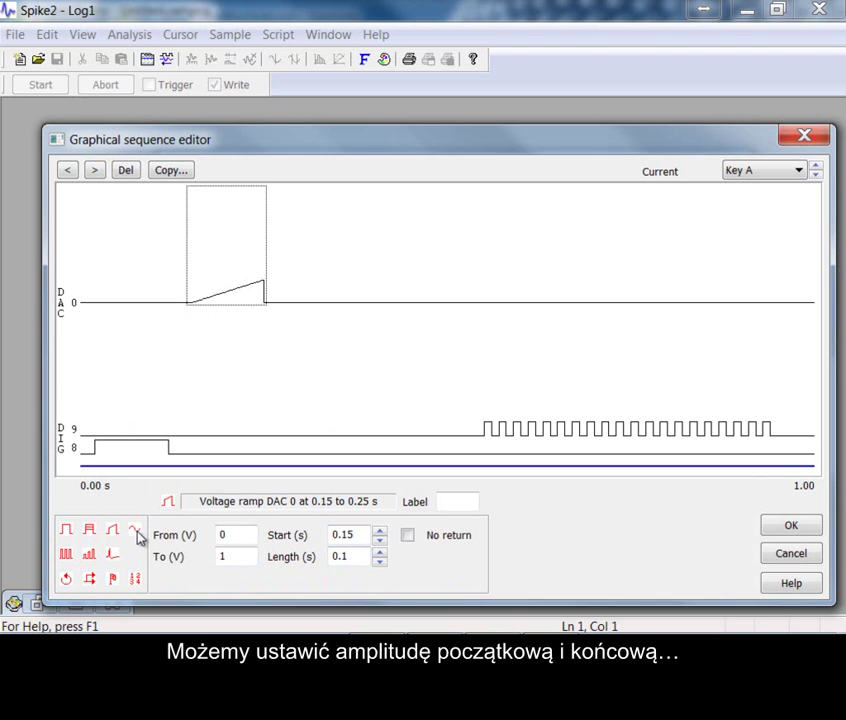
{"action": "left_click_drag", "start_coordinate": [135, 531], "coordinate": [274, 312]}
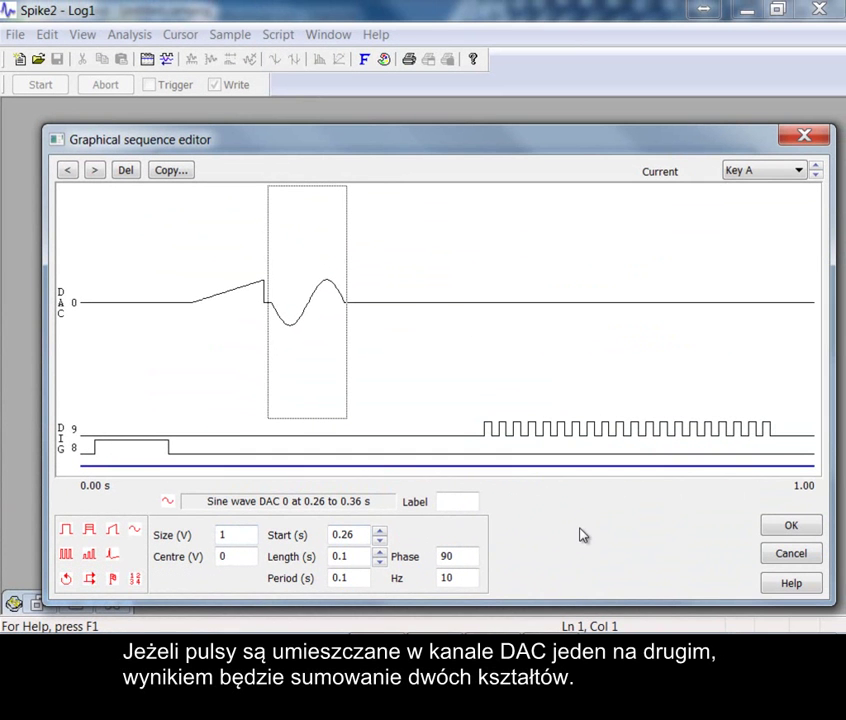
{"action": "left_click", "coordinate": [583, 535]}
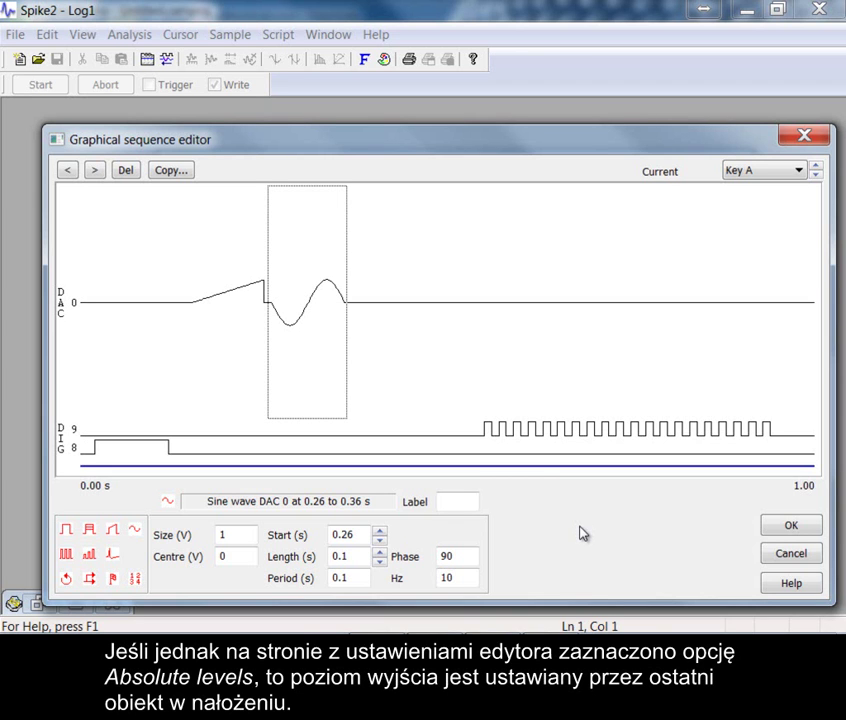
{"action": "left_click", "coordinate": [536, 467]}
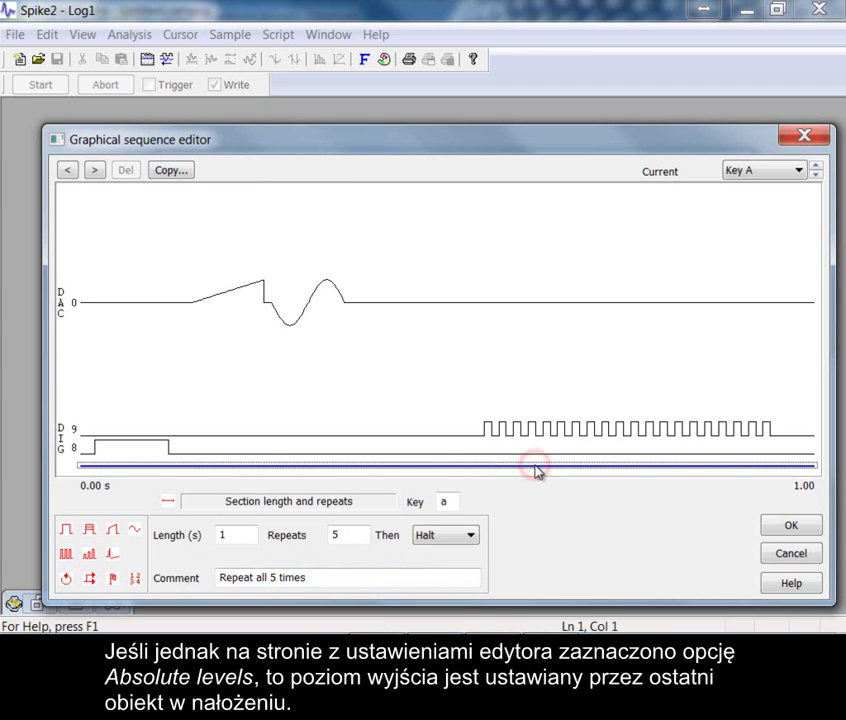
Set Key A's Then option to continue to Key B
{"action": "left_click", "coordinate": [434, 539]}
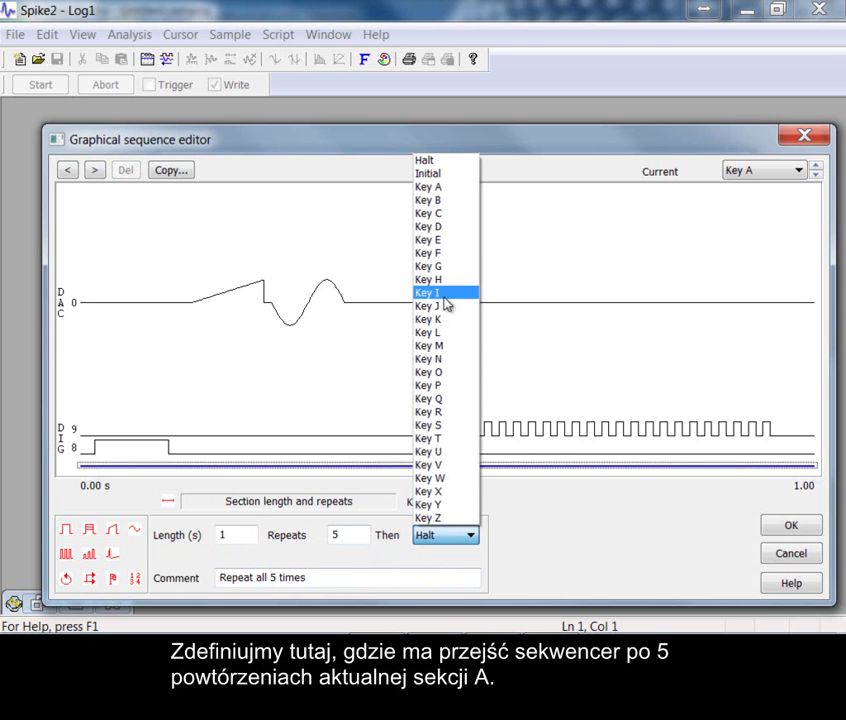
{"action": "left_click", "coordinate": [445, 201]}
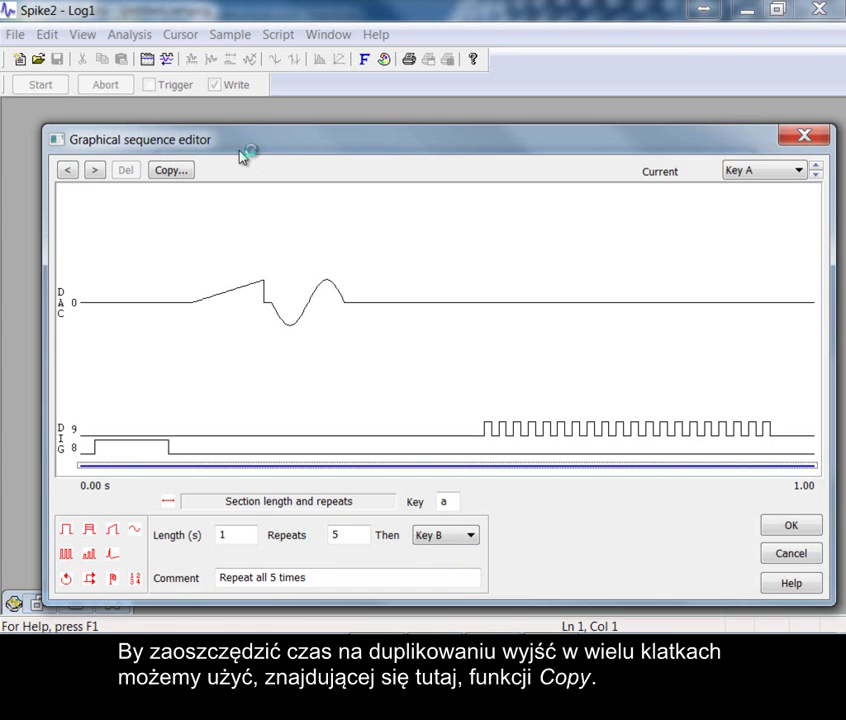
Copy digital outputs 8–9 and section length over the Key A to Key B range, leaving out DAC 0
{"action": "left_click", "coordinate": [176, 171]}
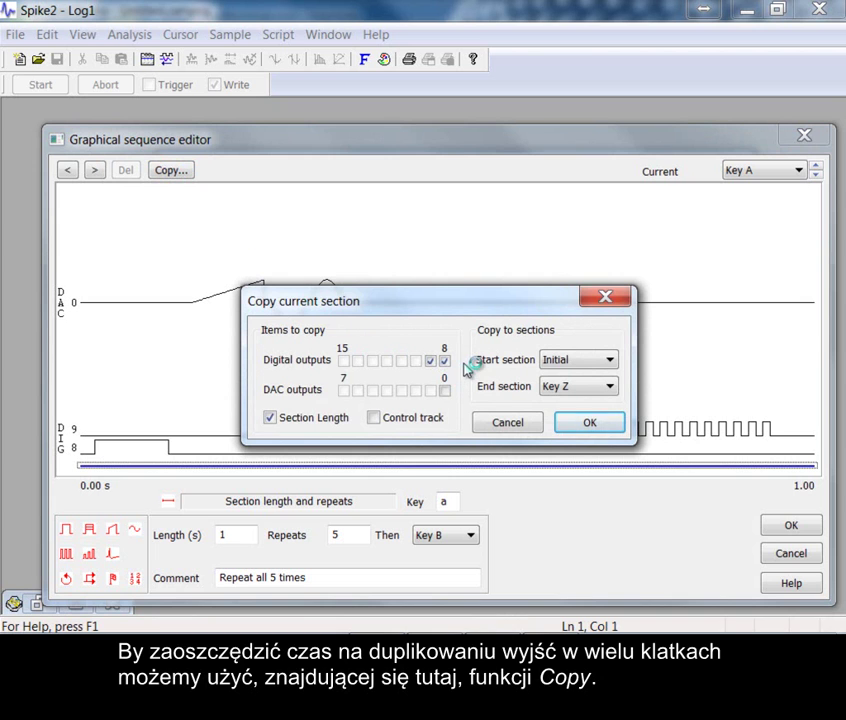
{"action": "left_click", "coordinate": [445, 391]}
{"action": "left_click", "coordinate": [445, 391]}
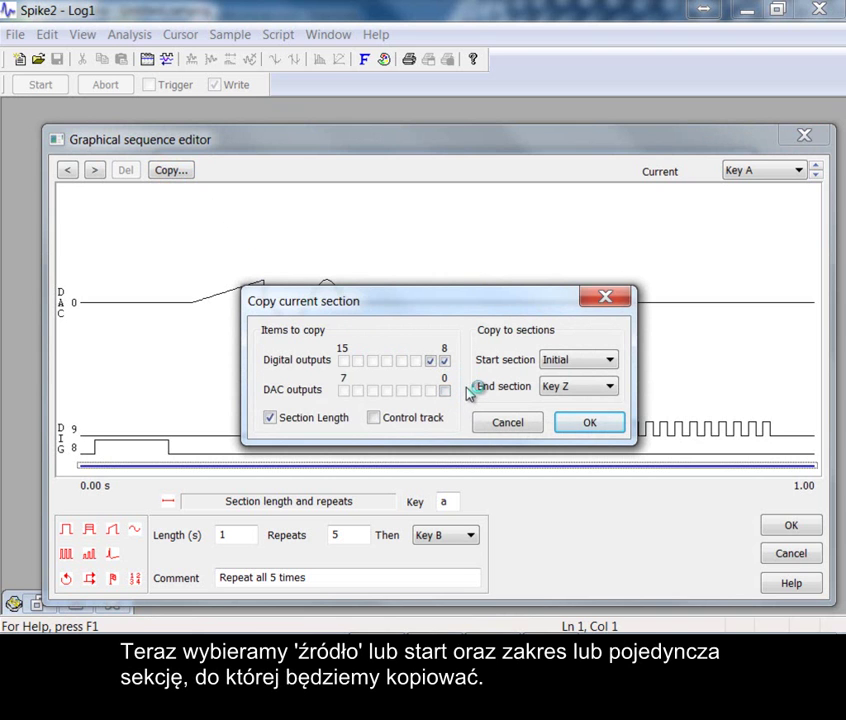
{"action": "left_click", "coordinate": [580, 365]}
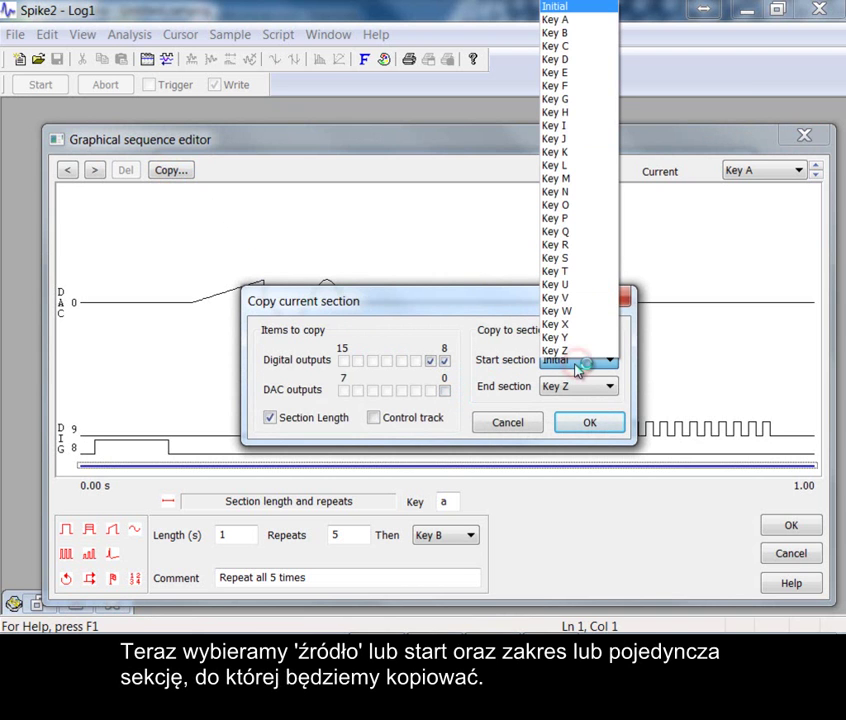
{"action": "left_click", "coordinate": [566, 20]}
{"action": "left_click", "coordinate": [607, 386]}
{"action": "left_click", "coordinate": [586, 51]}
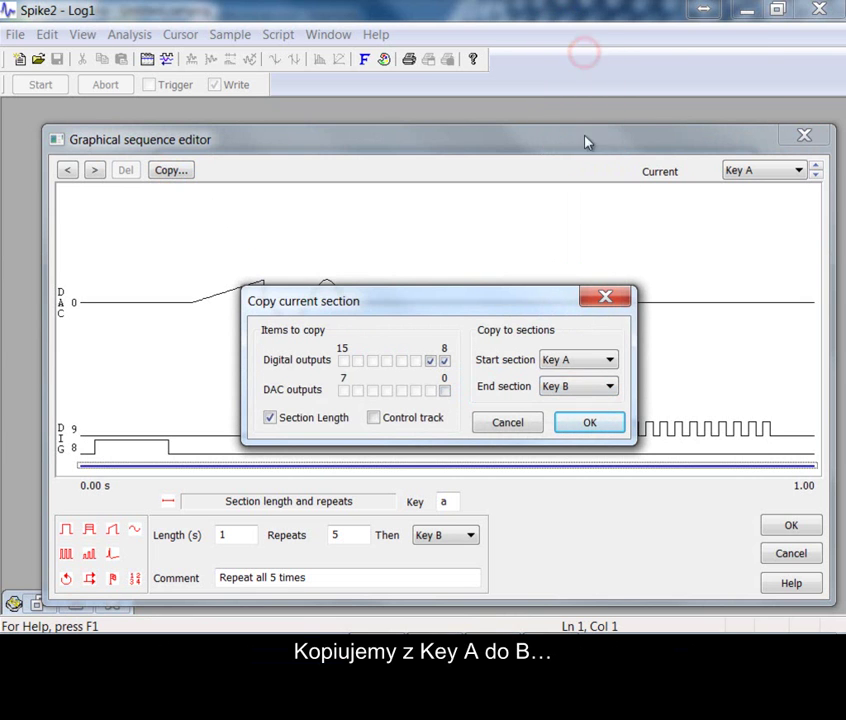
{"action": "left_click", "coordinate": [589, 424]}
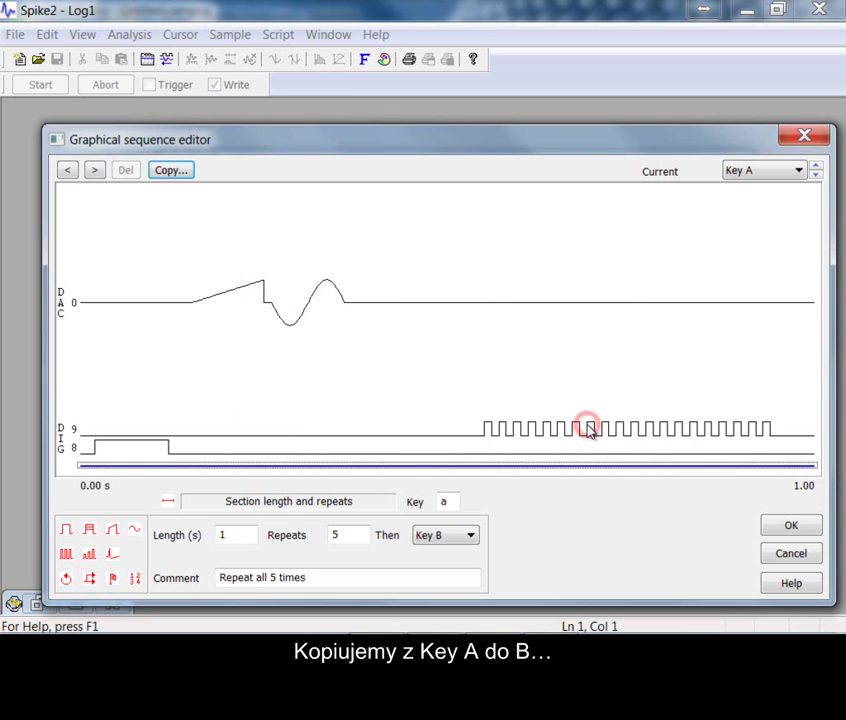
Compare sections Key A, Key B and Key C, ending on Key B with only the DIG 8 and DIG 9 pulses
{"action": "left_click", "coordinate": [783, 168]}
{"action": "left_click", "coordinate": [790, 214]}
{"action": "left_click", "coordinate": [815, 170]}
{"action": "left_click", "coordinate": [815, 176]}
{"action": "left_click", "coordinate": [815, 176]}
{"action": "left_click", "coordinate": [816, 167]}
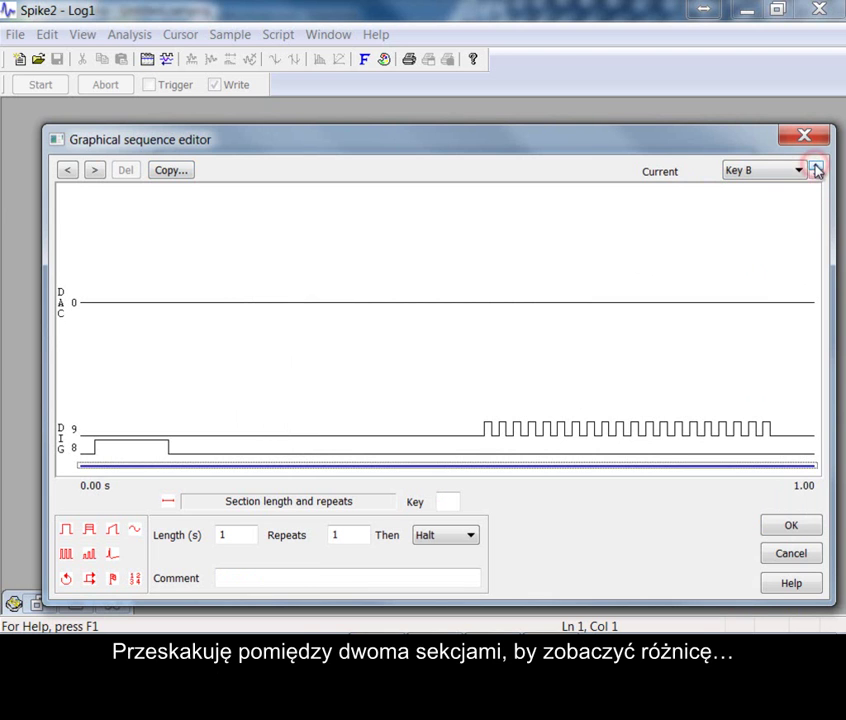
{"action": "left_click", "coordinate": [816, 175]}
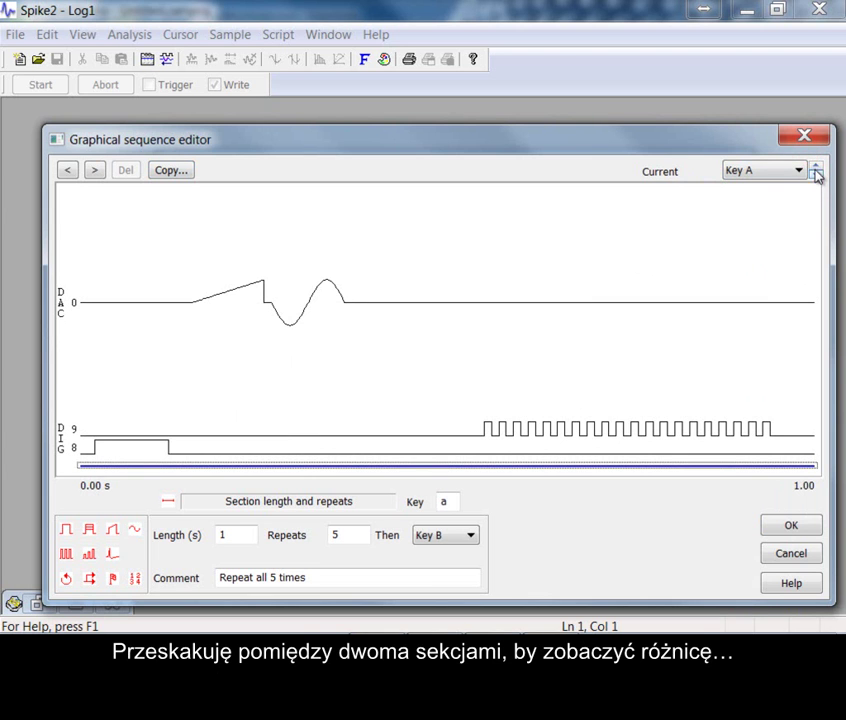
{"action": "left_click", "coordinate": [816, 167]}
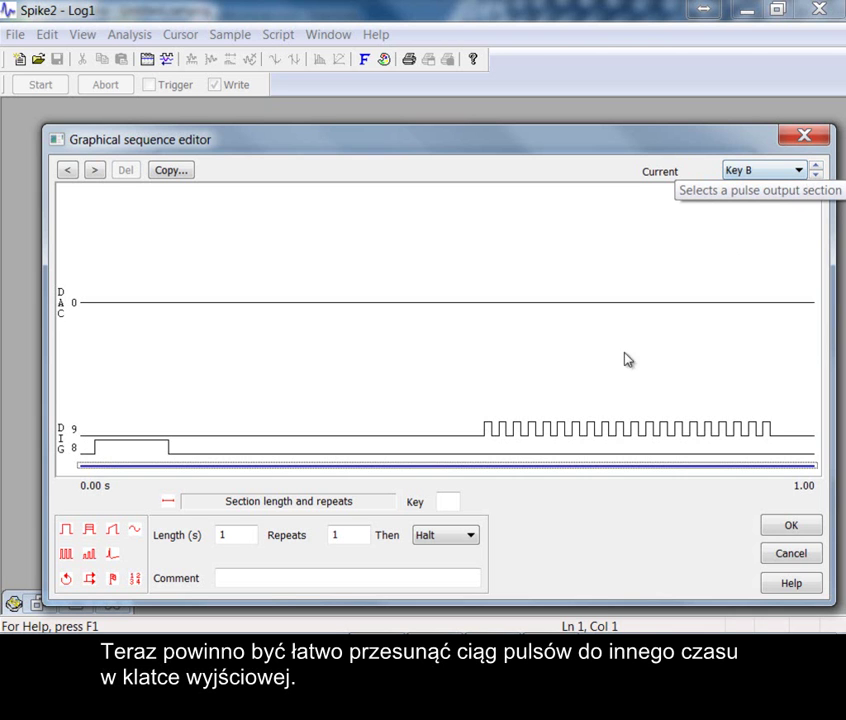
Shift the DIG 9 train earlier and place a Random 0.001–1 s wait at 0.17 s
{"action": "mouse_move", "coordinate": [573, 429]}
{"action": "left_mouse_down"}
{"action": "mouse_move", "coordinate": [351, 442]}
{"action": "mouse_move", "coordinate": [320, 432]}
{"action": "left_mouse_up"}
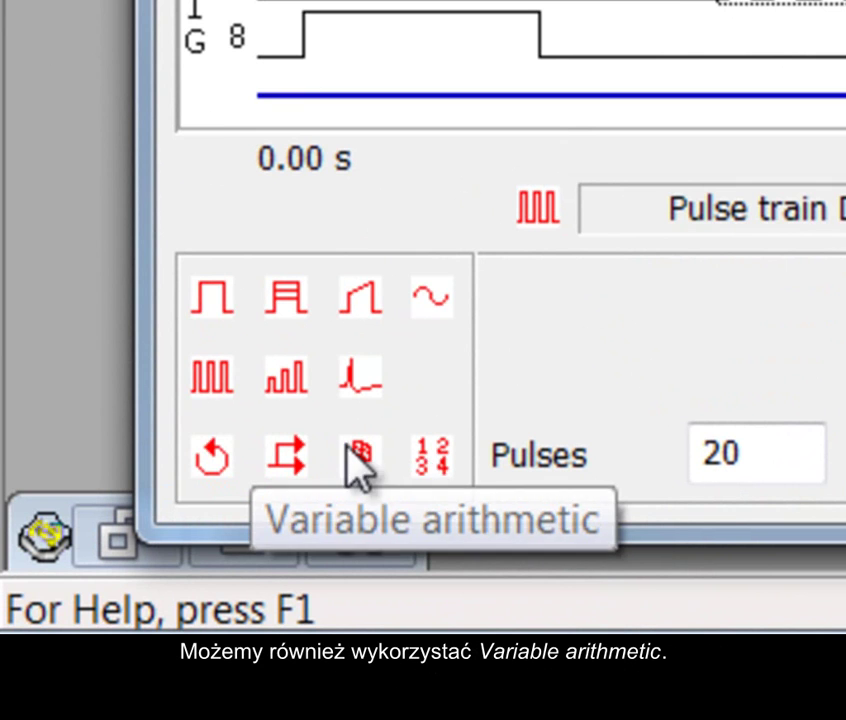
{"action": "left_click_drag", "start_coordinate": [212, 458], "coordinate": [486, 259]}
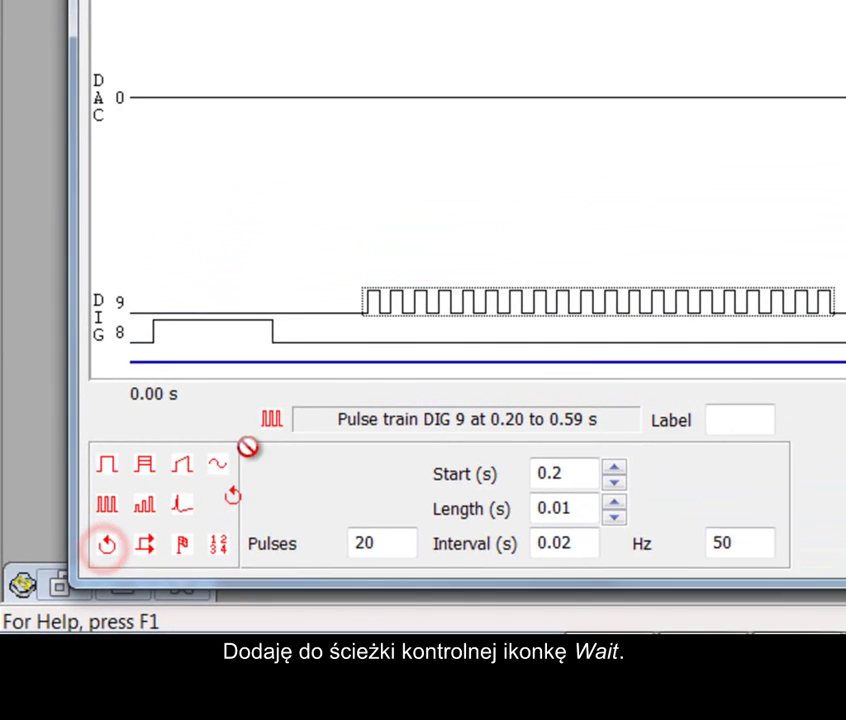
{"action": "left_click_drag", "start_coordinate": [246, 447], "coordinate": [333, 340]}
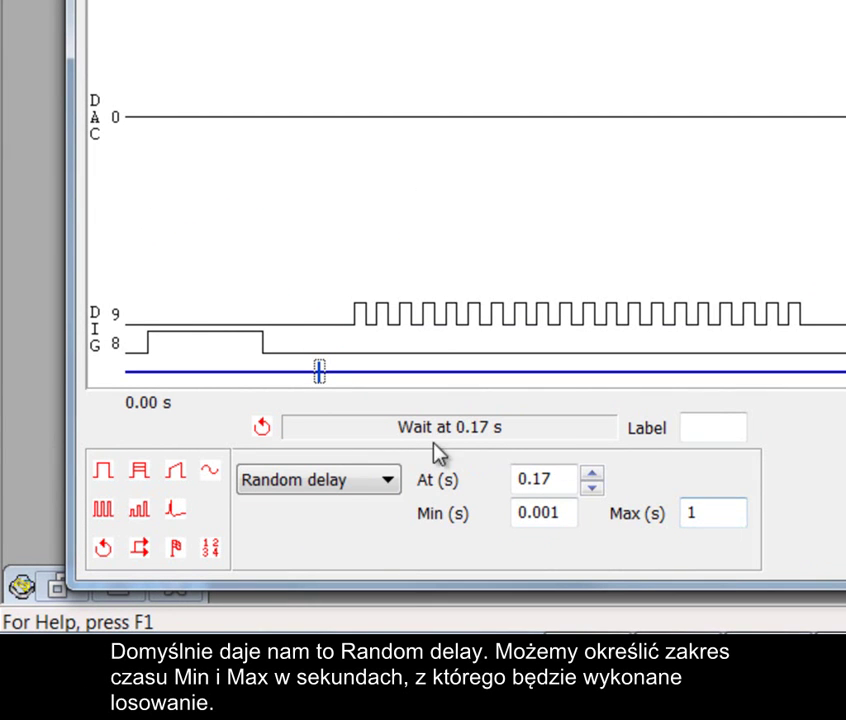
{"action": "left_click", "coordinate": [389, 483]}
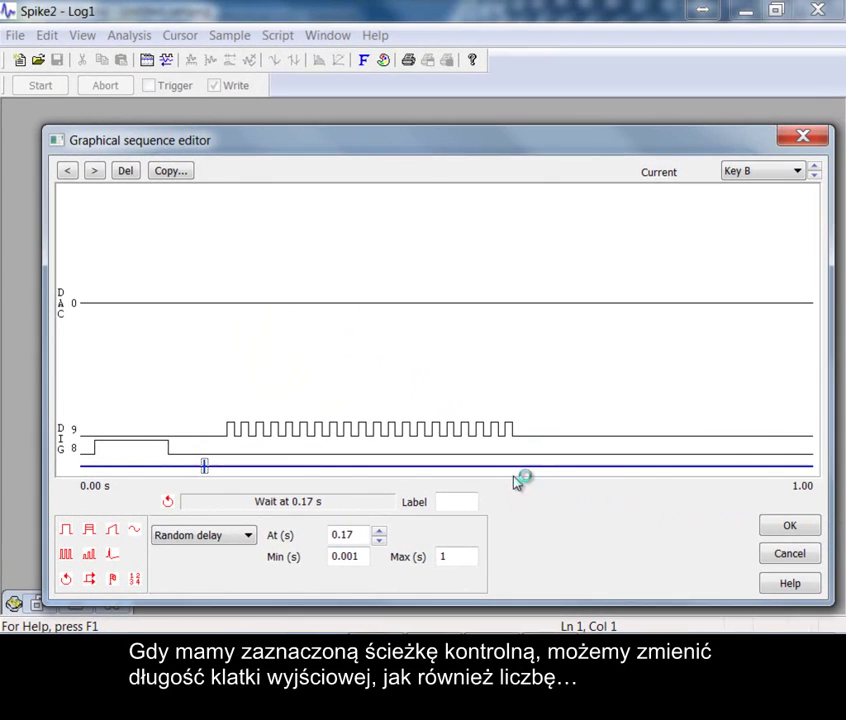
Make section Key B go to the Initial section when finished
{"action": "left_click", "coordinate": [505, 468]}
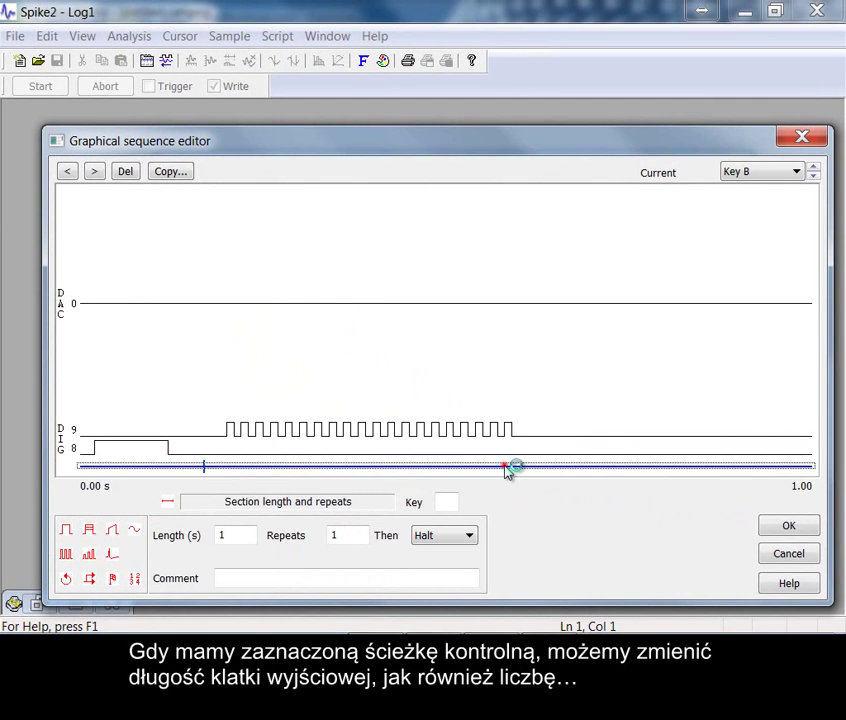
{"action": "left_click", "coordinate": [436, 537]}
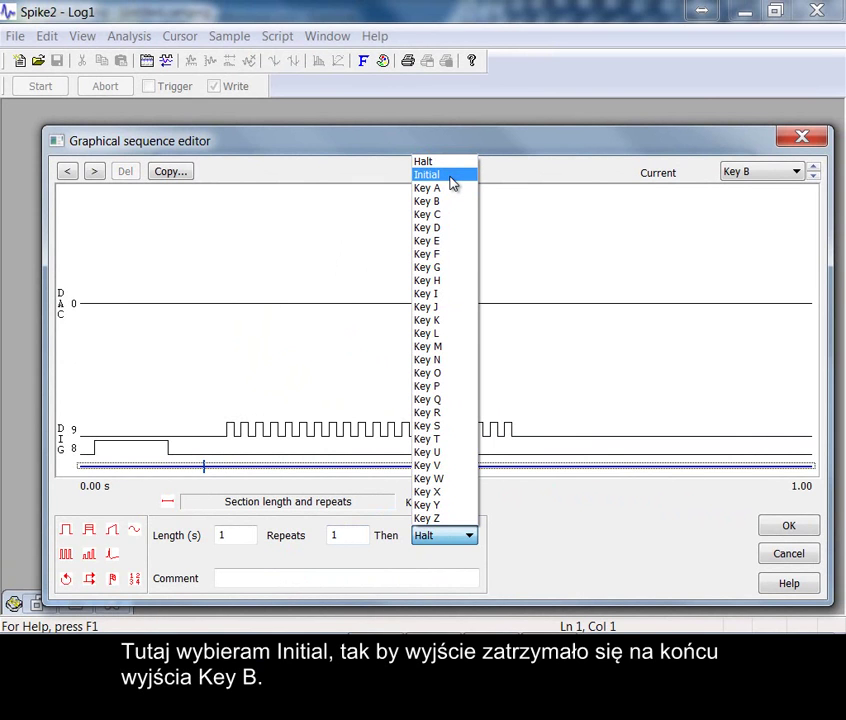
{"action": "left_click", "coordinate": [450, 178]}
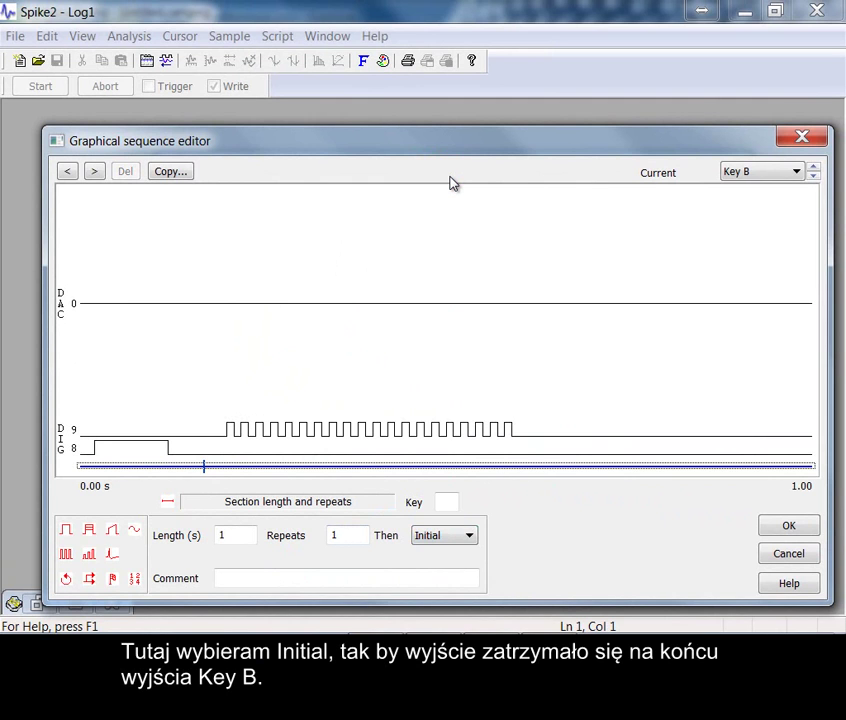
Assign trigger key b and the comment 'TTL pulses only' to the section
{"action": "left_click", "coordinate": [449, 503]}
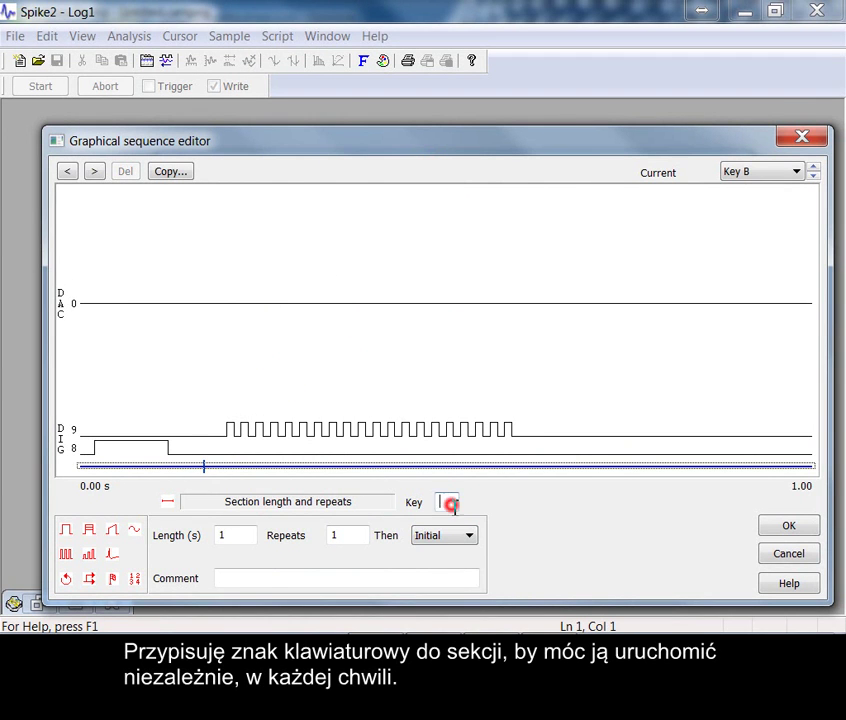
{"action": "left_click", "coordinate": [511, 500]}
{"action": "left_click", "coordinate": [428, 578]}
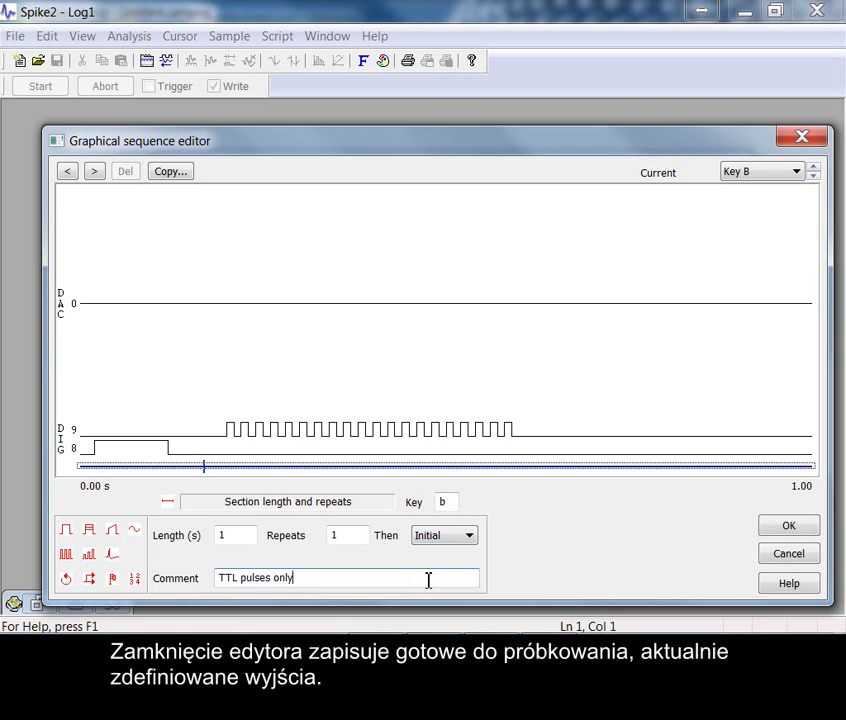
Keep the sequence, start a new sampling run, and float the sequence controls as a separate window
{"action": "left_click", "coordinate": [778, 531]}
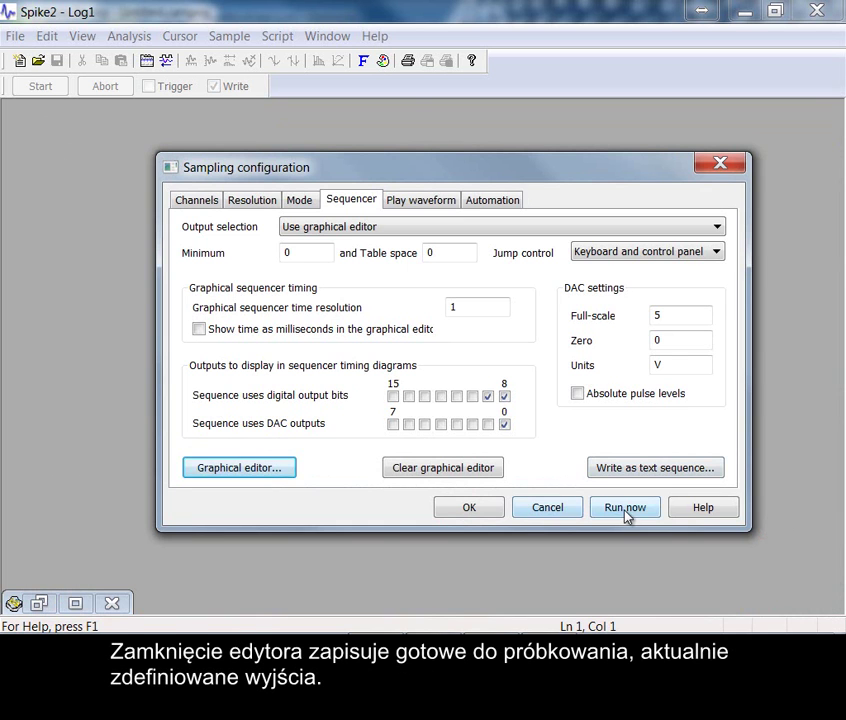
{"action": "left_click", "coordinate": [624, 508]}
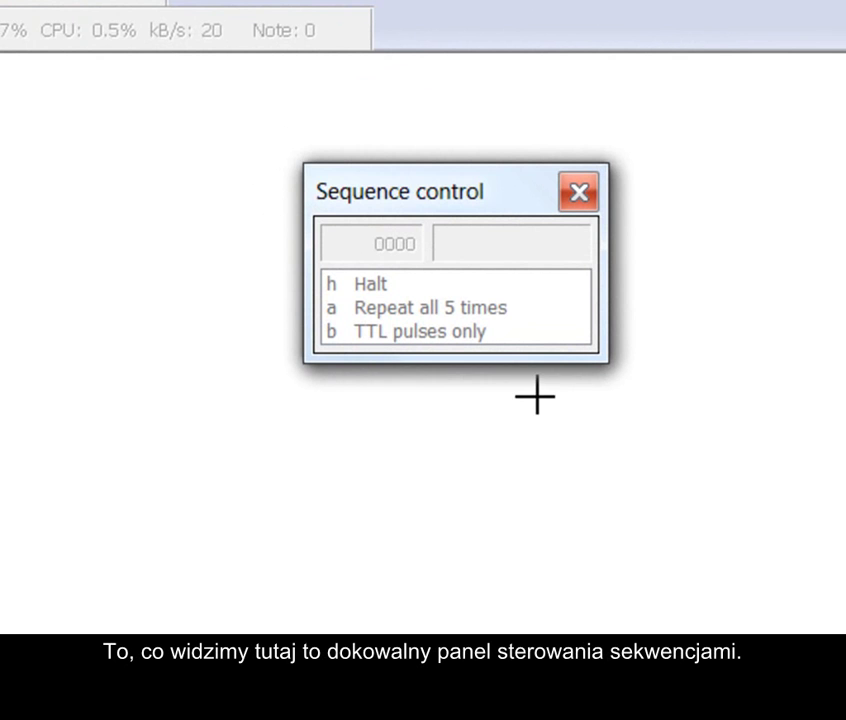
{"action": "left_click_drag", "start_coordinate": [495, 211], "coordinate": [586, 4]}
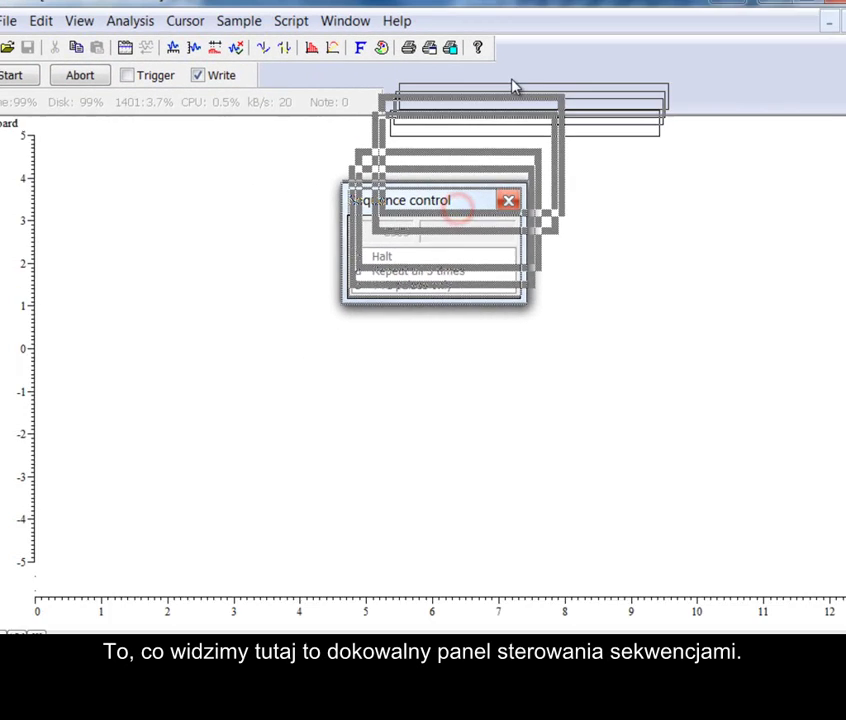
{"action": "left_click_drag", "start_coordinate": [505, 93], "coordinate": [505, 93]}
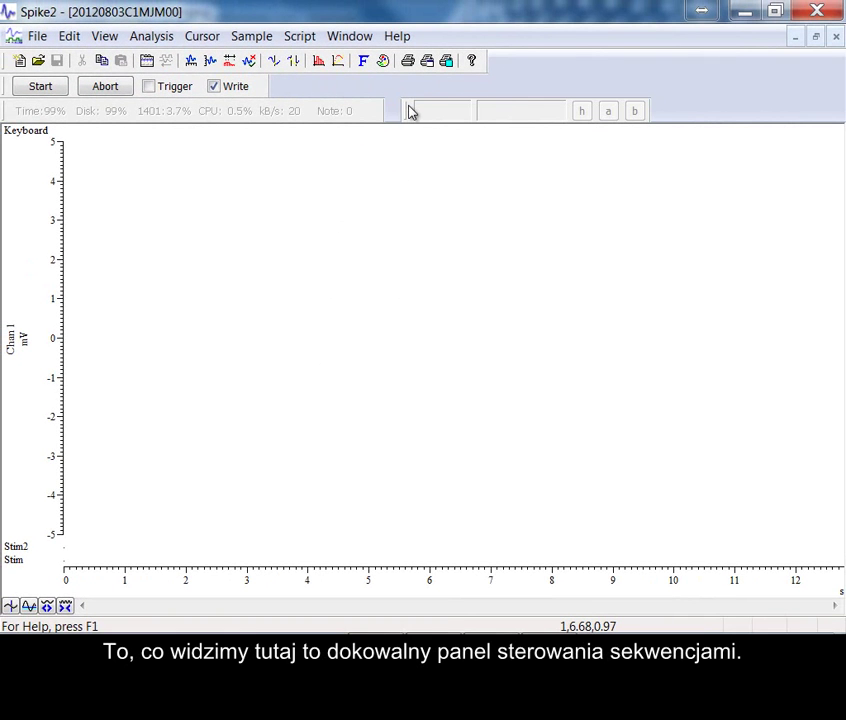
{"action": "left_click_drag", "start_coordinate": [409, 111], "coordinate": [395, 183]}
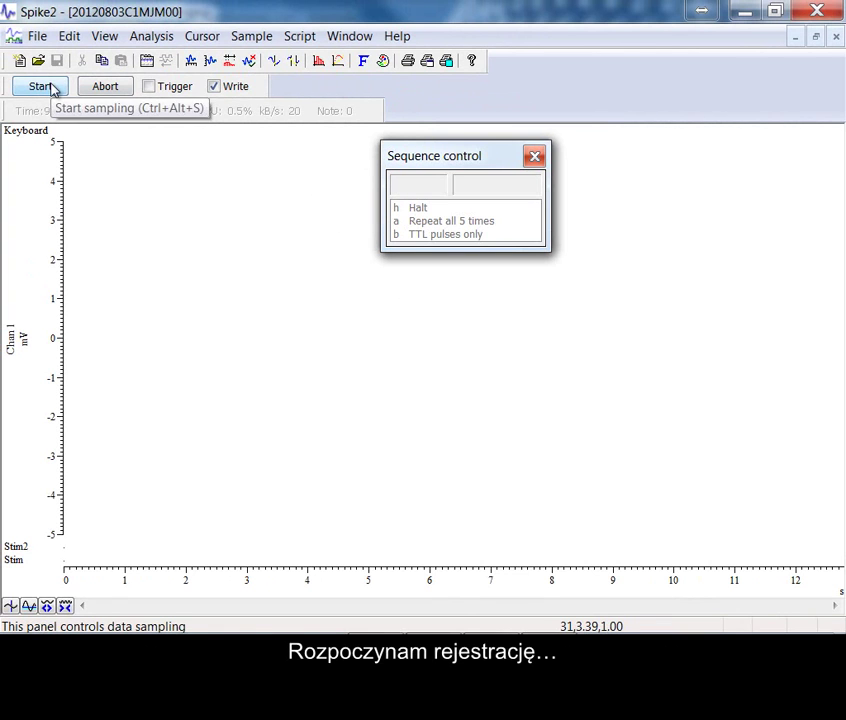
Record while playing 'Repeat all 5 times' and 'TTL pulses only' repeatedly, including via key b, then halt
{"action": "left_click", "coordinate": [48, 87]}
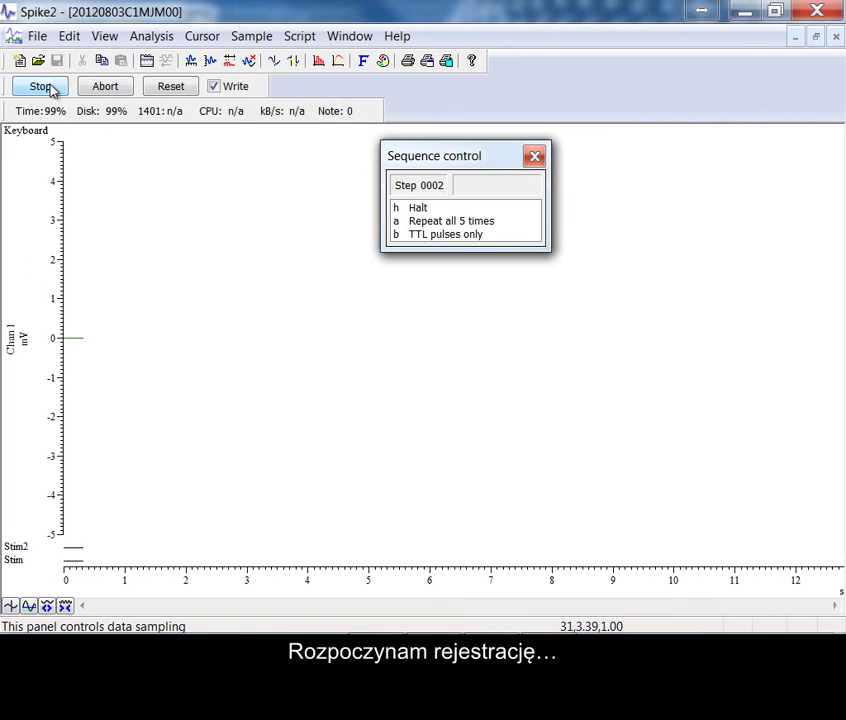
{"action": "left_click", "coordinate": [460, 221]}
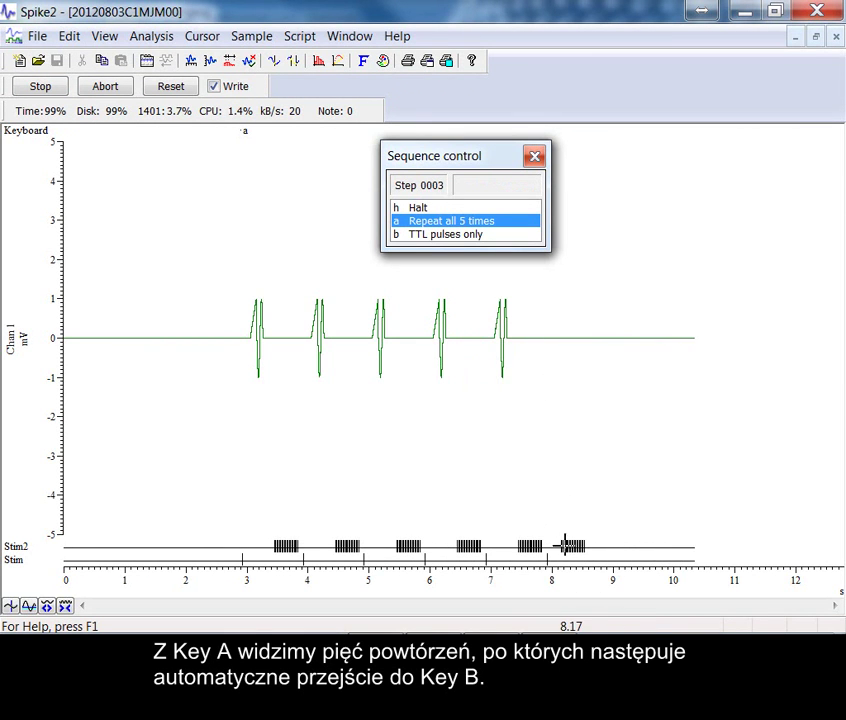
{"action": "left_click", "coordinate": [453, 240]}
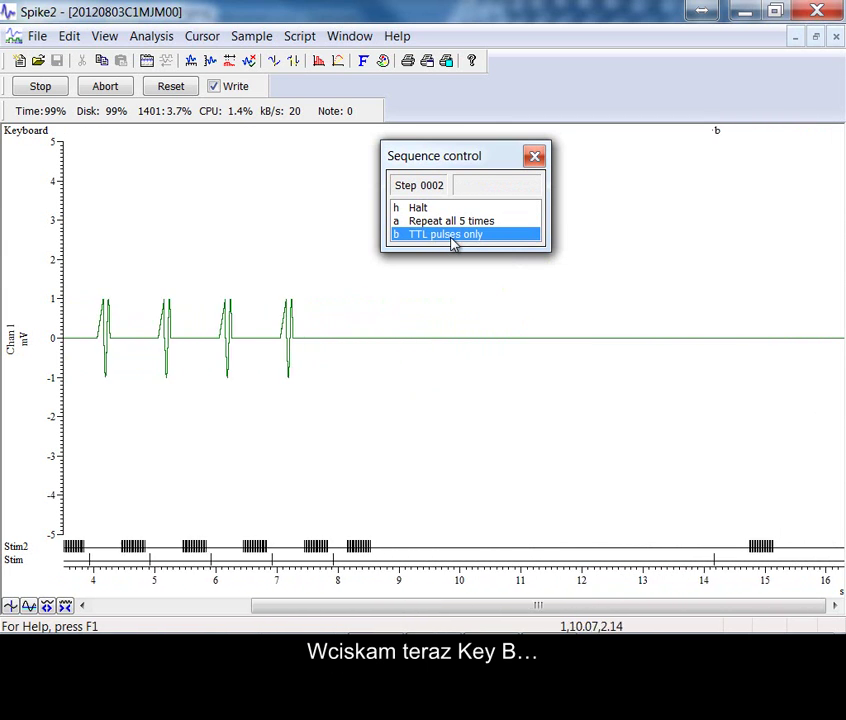
{"action": "left_click", "coordinate": [453, 240]}
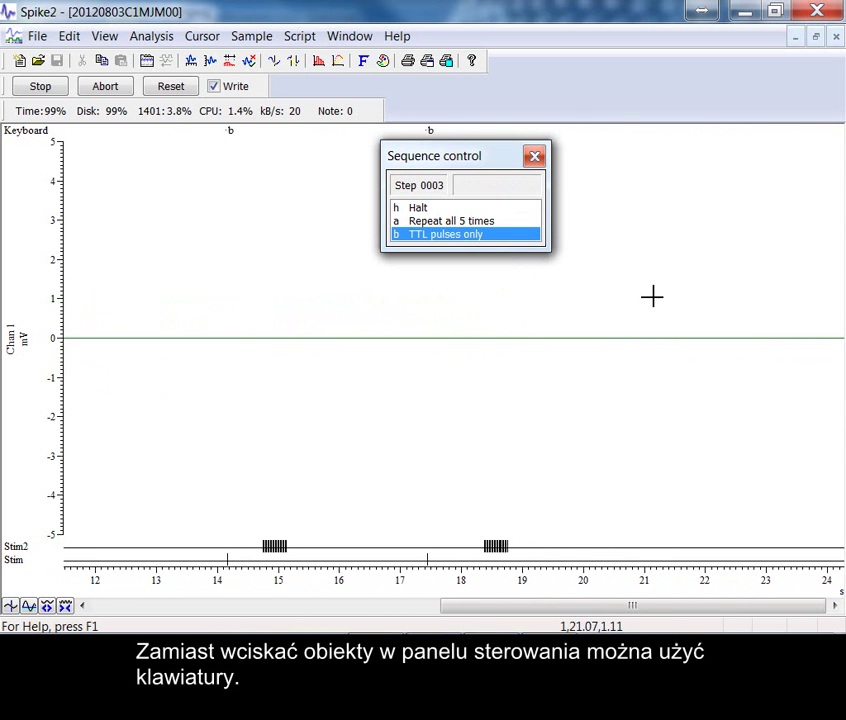
{"action": "key", "text": "b"}
{"action": "key", "text": "b"}
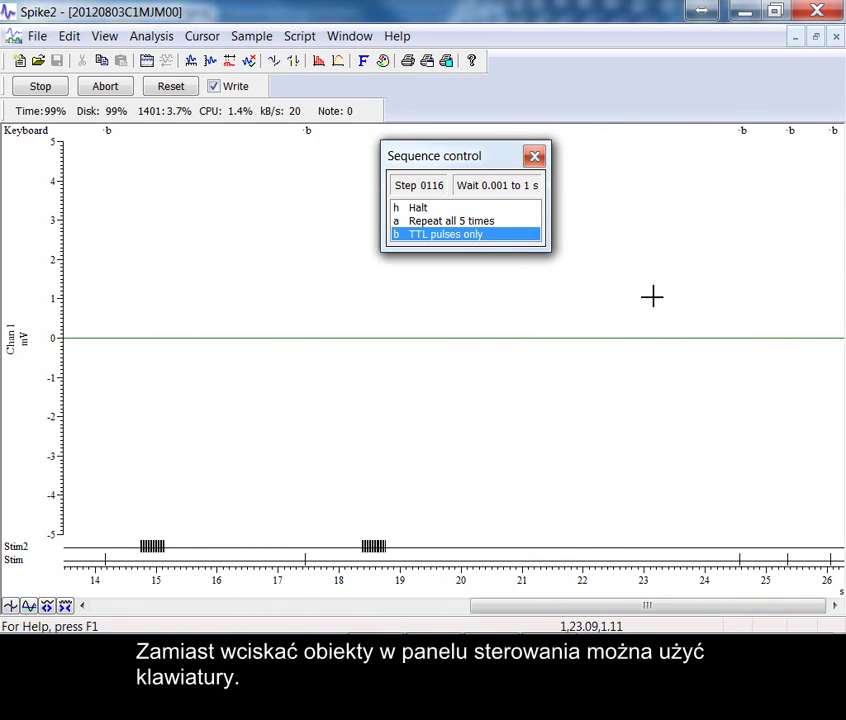
{"action": "key", "text": "b"}
{"action": "key", "text": "b"}
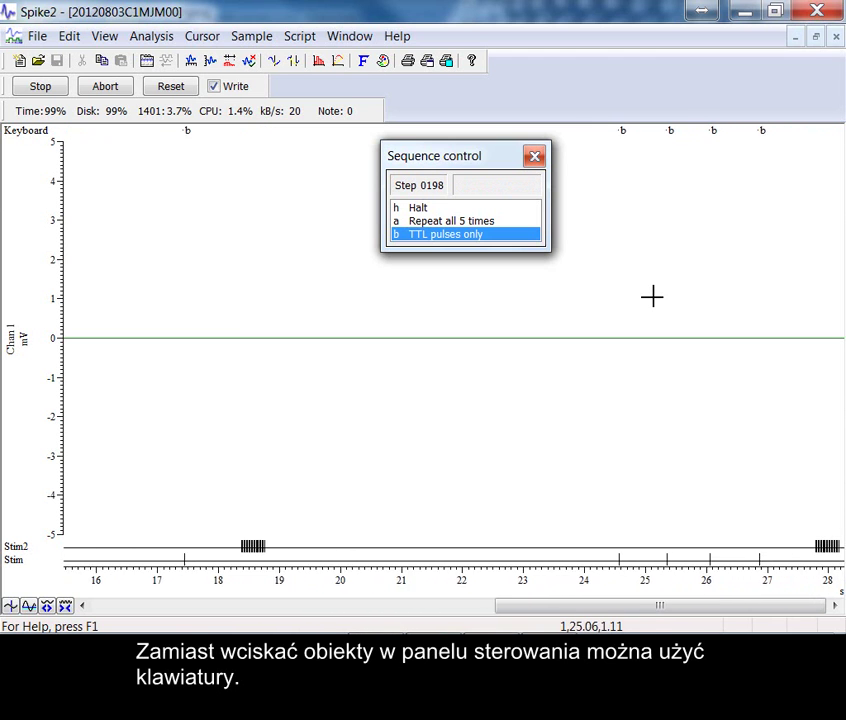
{"action": "key", "text": "b"}
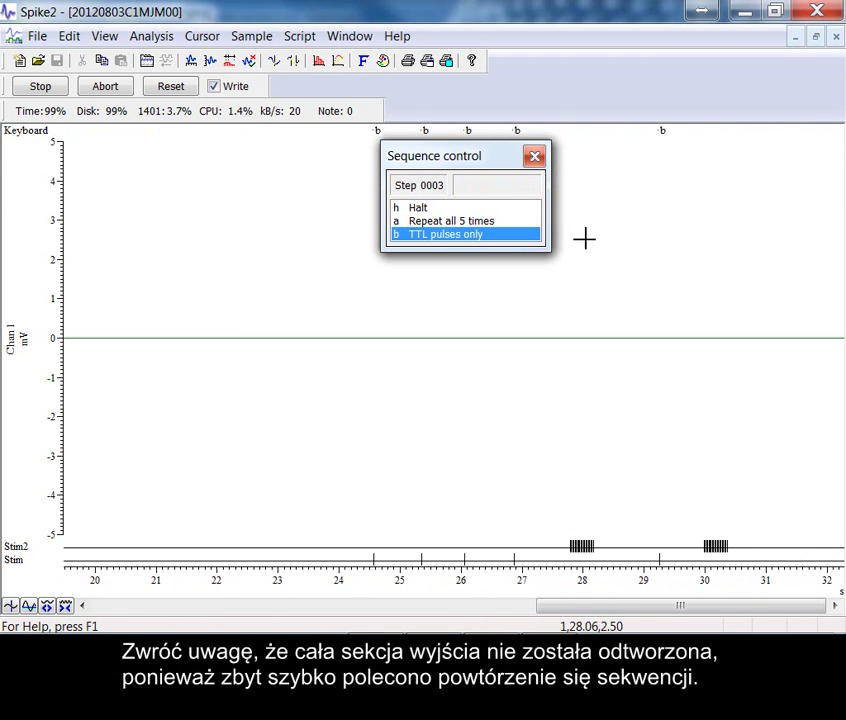
{"action": "left_click", "coordinate": [430, 208]}
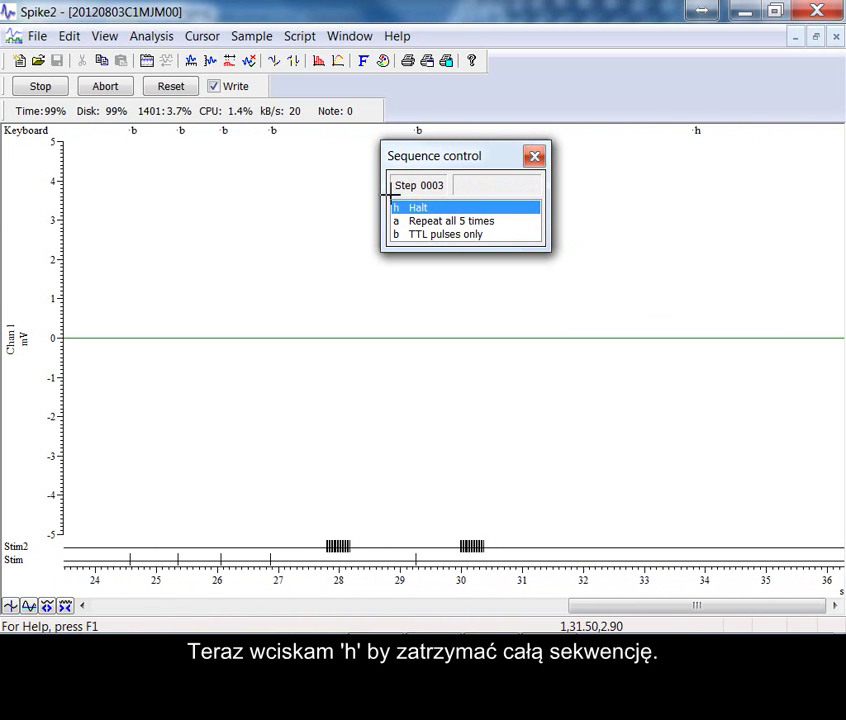
Stop sampling and create a new virtual channel matched to Chan 1
{"action": "left_click", "coordinate": [40, 88]}
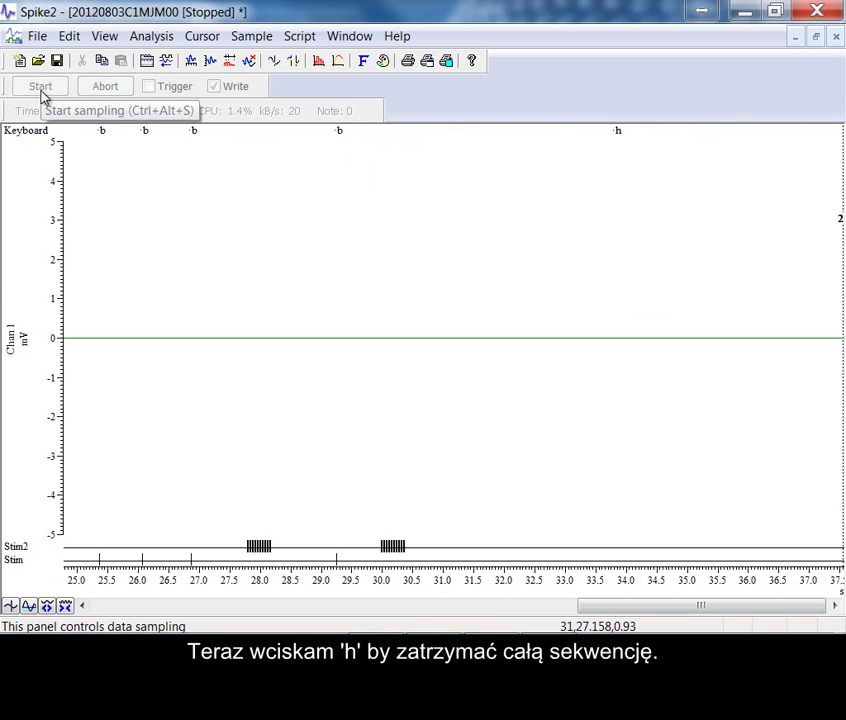
{"action": "left_click_drag", "start_coordinate": [686, 613], "coordinate": [190, 563]}
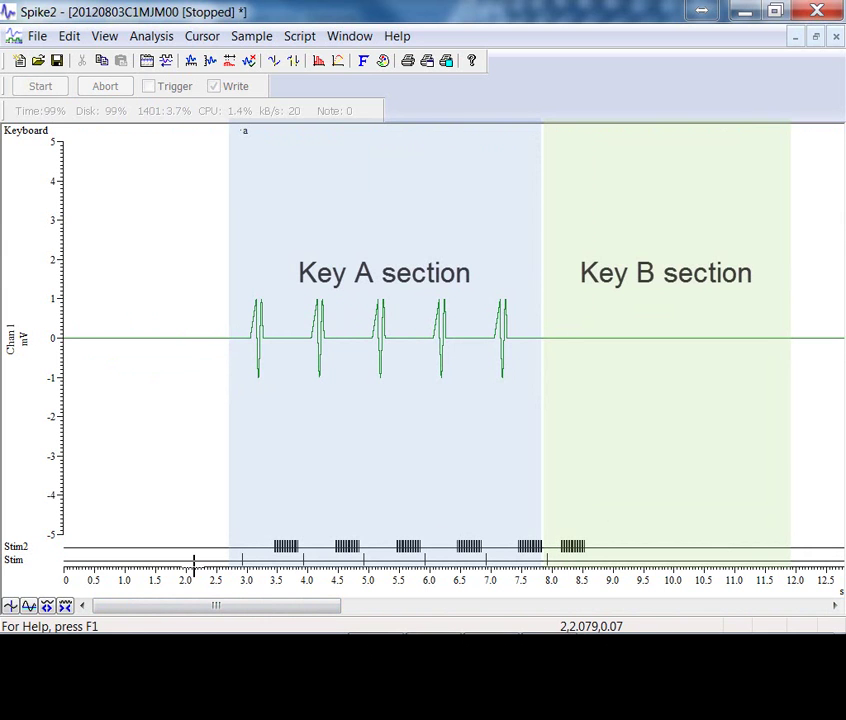
{"action": "left_click", "coordinate": [166, 38]}
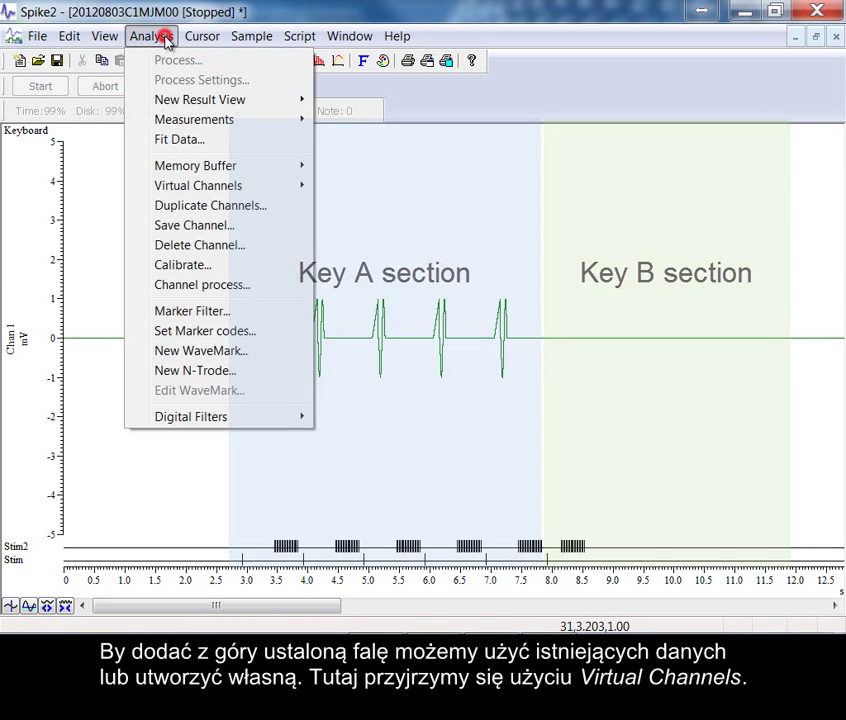
{"action": "left_click", "coordinate": [195, 188]}
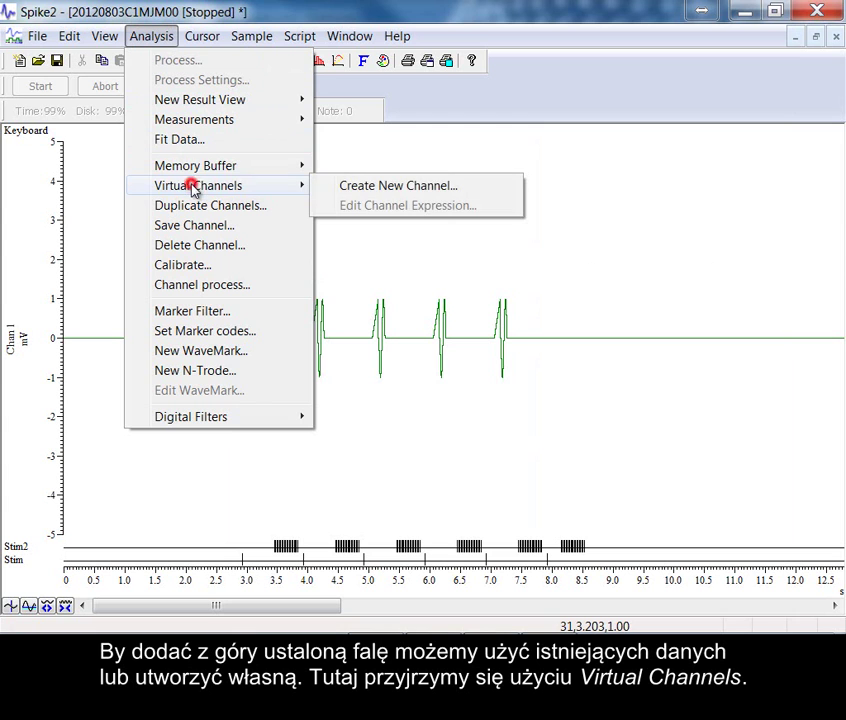
{"action": "left_click", "coordinate": [425, 189]}
{"action": "left_click_drag", "start_coordinate": [305, 146], "coordinate": [409, 131]}
{"action": "left_click", "coordinate": [411, 182]}
{"action": "left_click", "coordinate": [395, 218]}
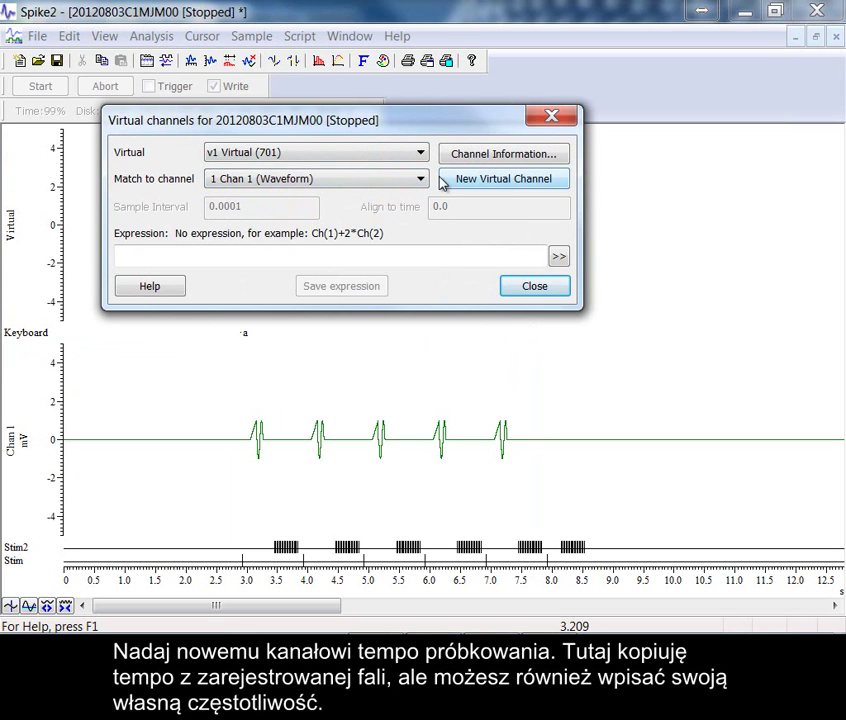
Generate a 100 Hz sinusoid into the expression, giving WSin(100, 0)
{"action": "left_click", "coordinate": [559, 256]}
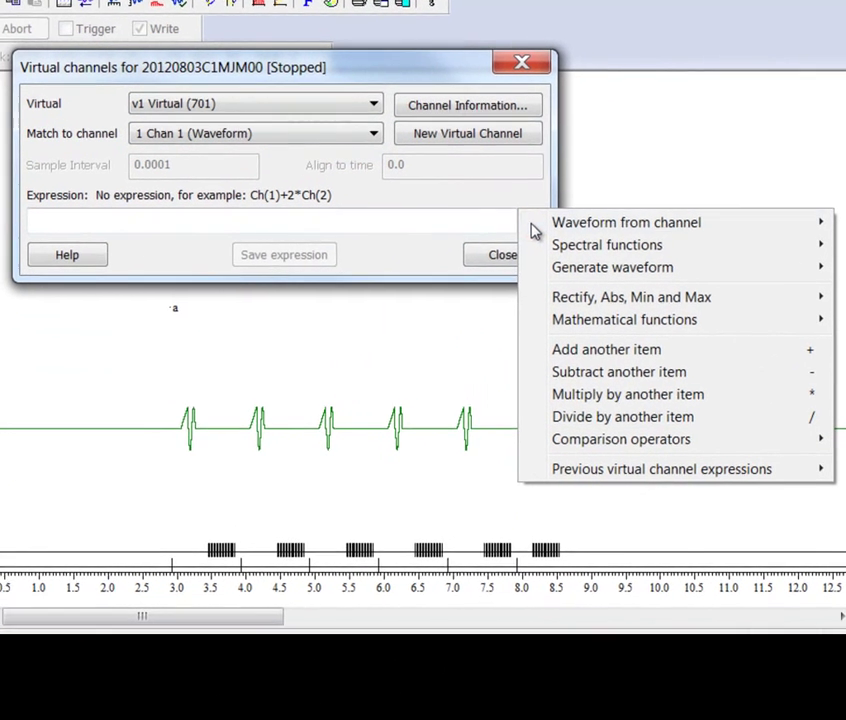
{"action": "mouse_move", "coordinate": [615, 266]}
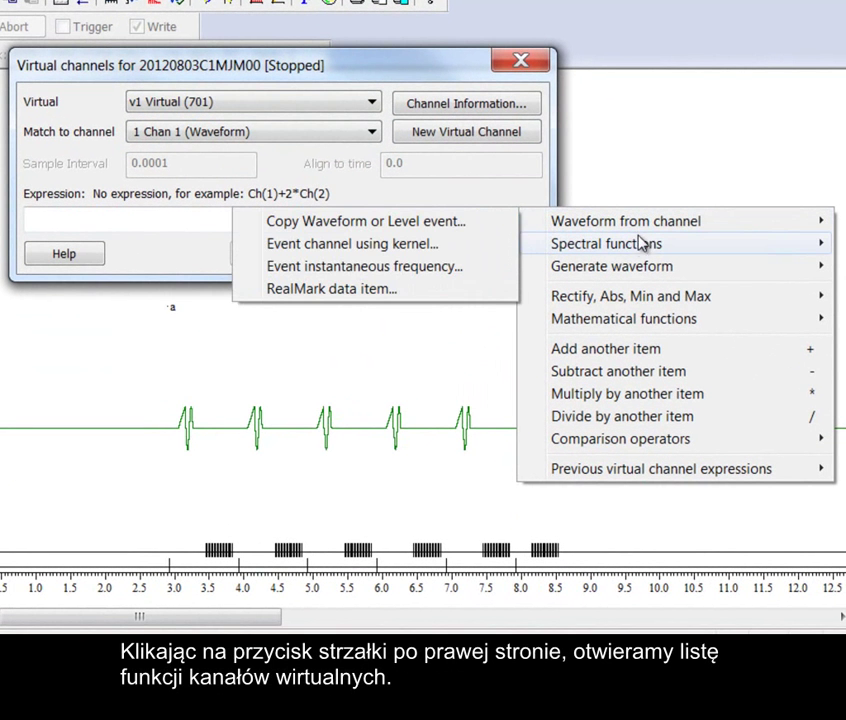
{"action": "mouse_move", "coordinate": [641, 270]}
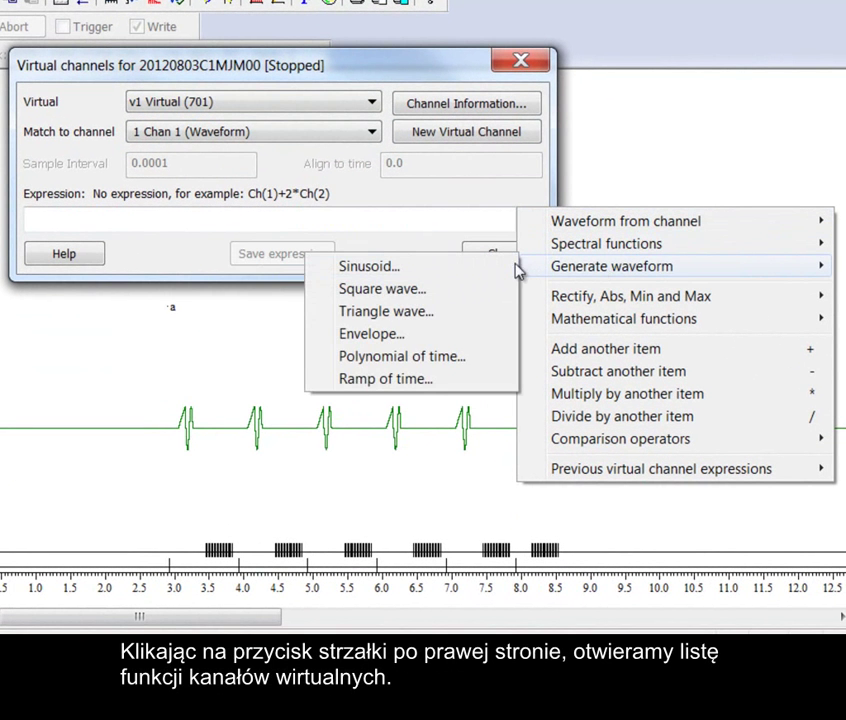
{"action": "left_click", "coordinate": [473, 270]}
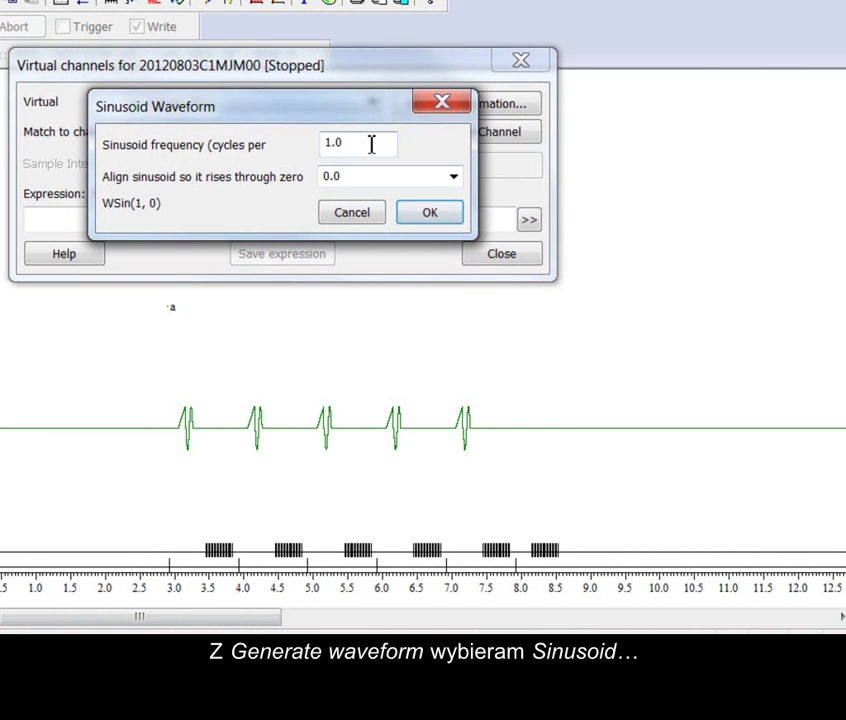
{"action": "left_click_drag", "start_coordinate": [371, 145], "coordinate": [310, 140]}
{"action": "type", "text": "100"}
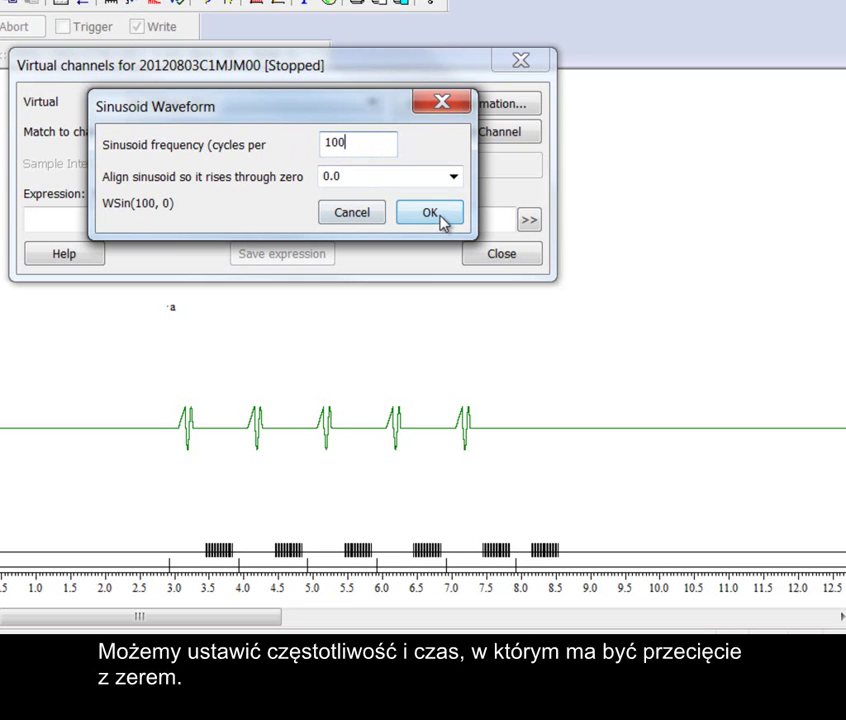
{"action": "left_click", "coordinate": [432, 214]}
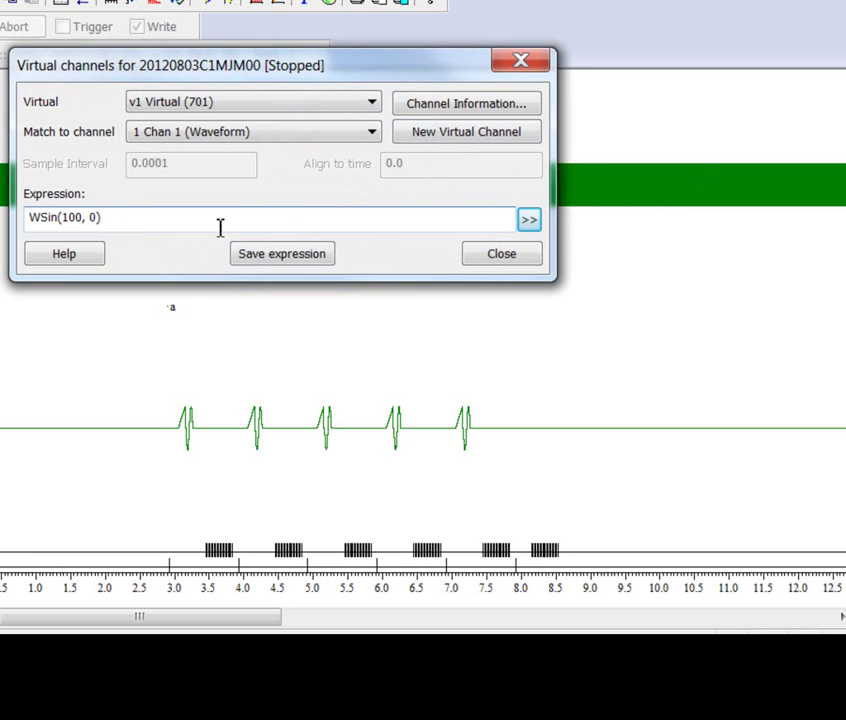
Add an envelope waveform with rise 0.1, hold 0.5 and fall 0.2
{"action": "left_click", "coordinate": [534, 221]}
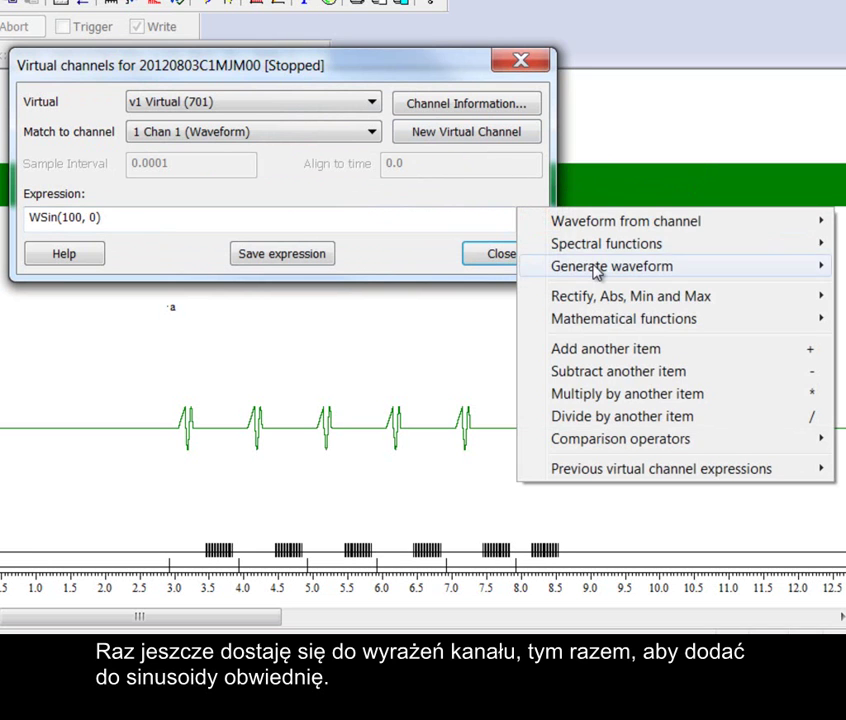
{"action": "mouse_move", "coordinate": [596, 270]}
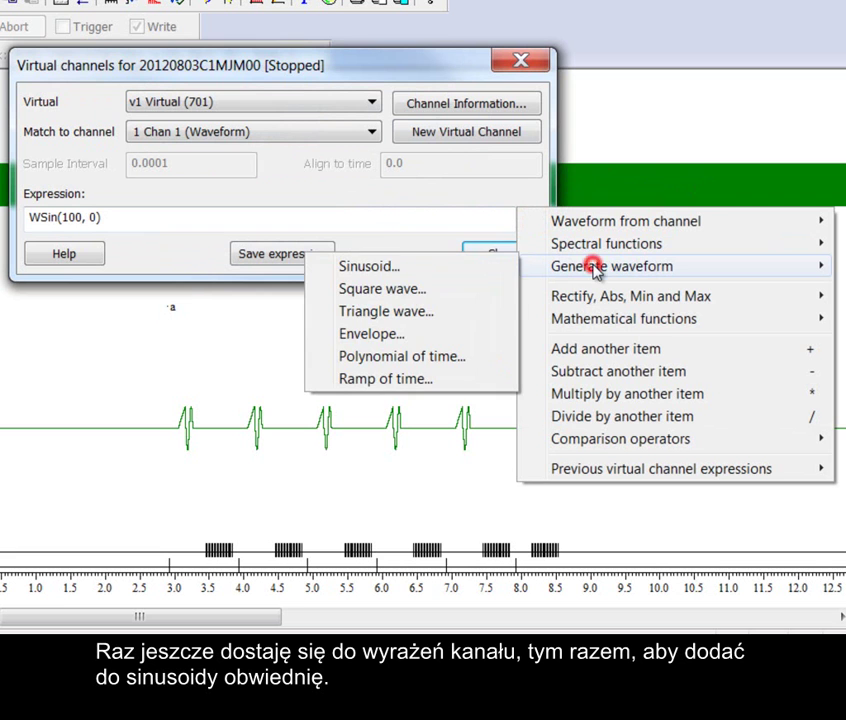
{"action": "left_click", "coordinate": [455, 343]}
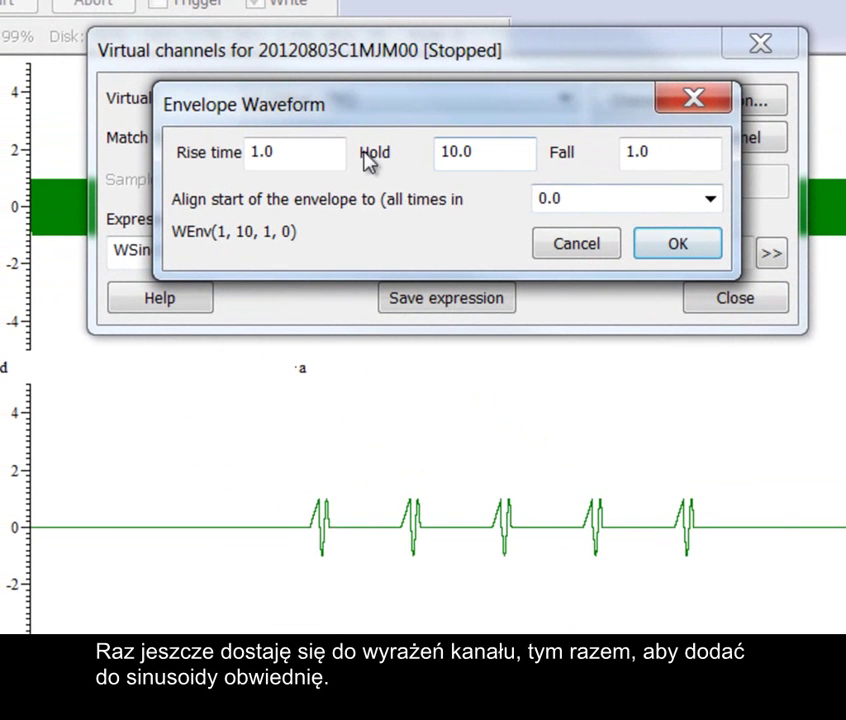
{"action": "left_click_drag", "start_coordinate": [308, 155], "coordinate": [223, 147]}
{"action": "type", "text": "0.1"}
{"action": "left_click_drag", "start_coordinate": [504, 153], "coordinate": [440, 160]}
{"action": "type", "text": "0.5"}
{"action": "left_click_drag", "start_coordinate": [665, 157], "coordinate": [597, 166]}
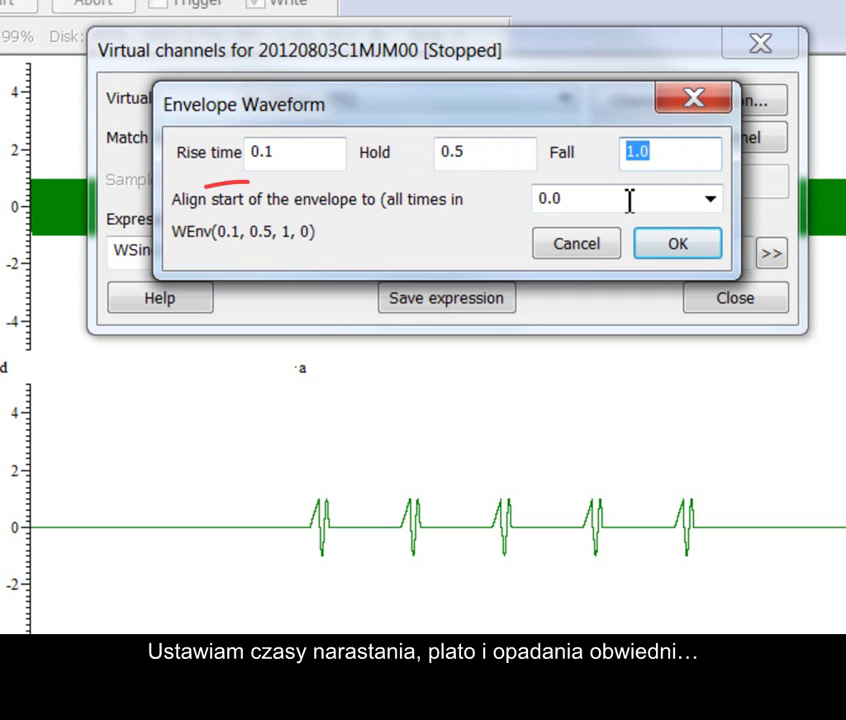
{"action": "type", "text": "0.2"}
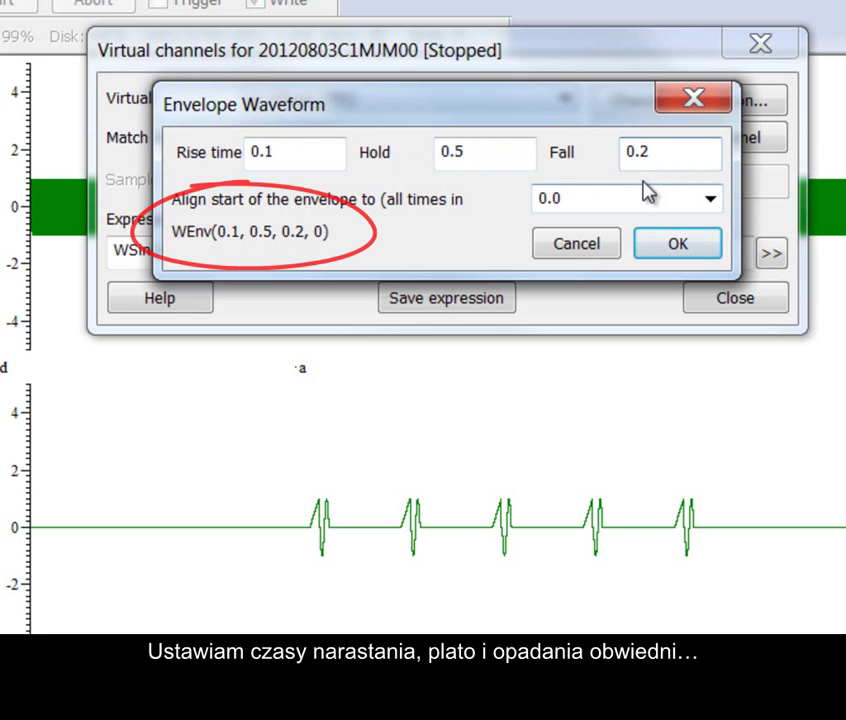
{"action": "left_click", "coordinate": [676, 246]}
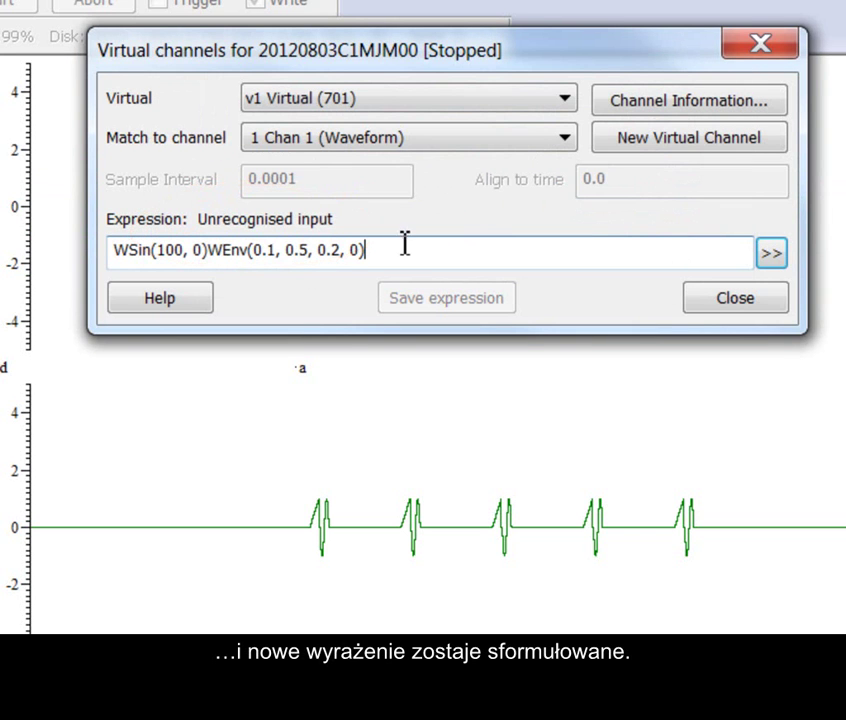
Insert * between the terms, making WSin(100, 0)*WEnv(0.1, 0.5, 0.2, 0)
{"action": "left_click_drag", "start_coordinate": [391, 251], "coordinate": [208, 251]}
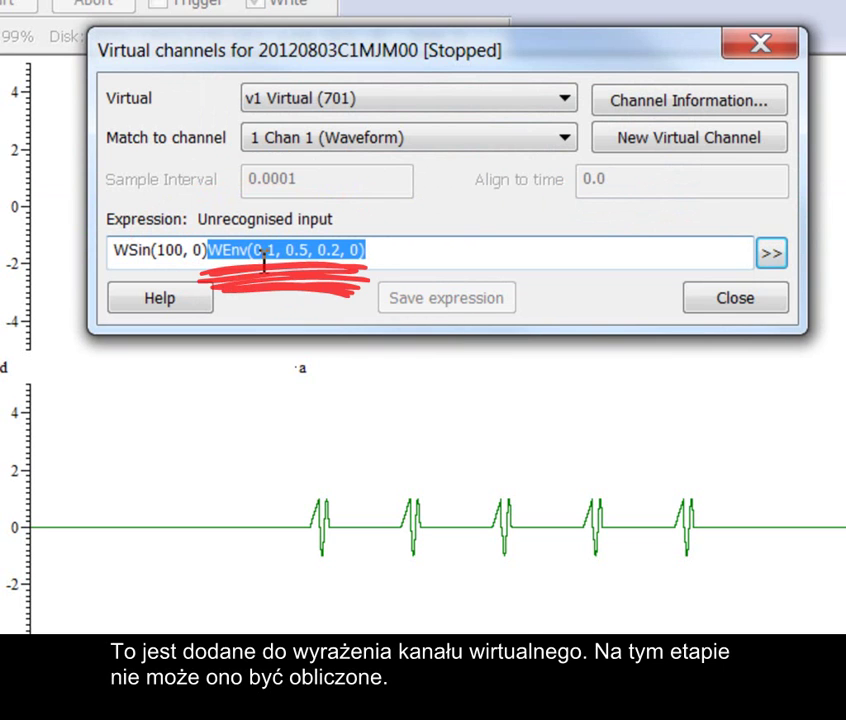
{"action": "left_click", "coordinate": [209, 252]}
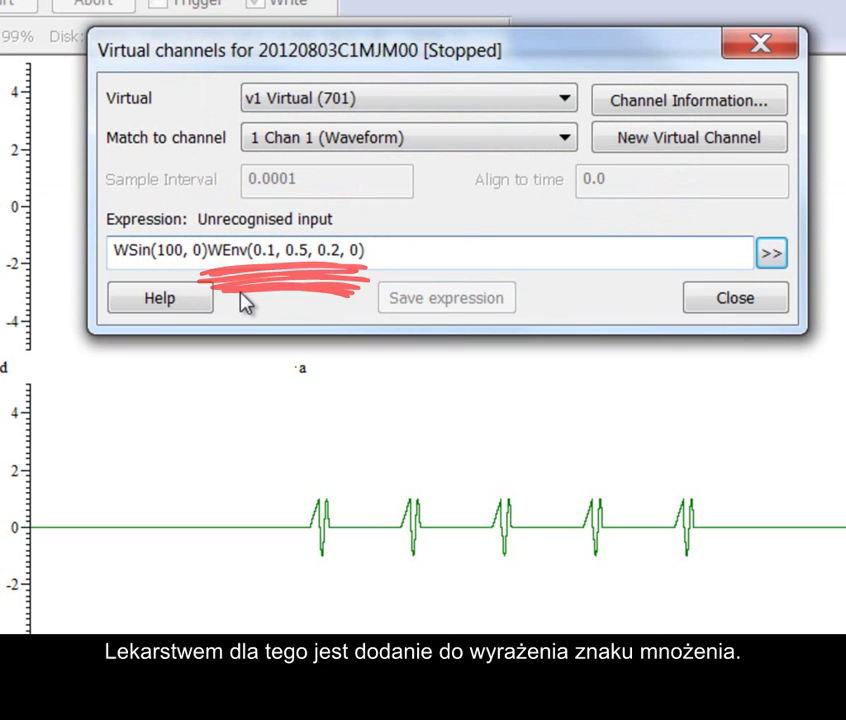
{"action": "type", "text": "*"}
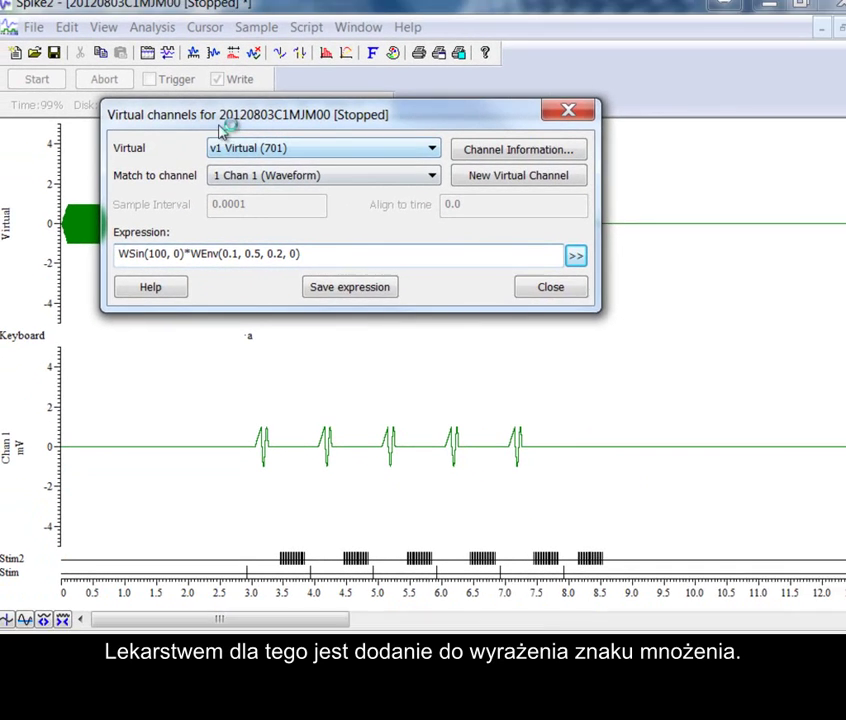
Close the Virtual channels dialog and zoom v1 onto the ±1 burst ending by 0.8 s
{"action": "left_click_drag", "start_coordinate": [260, 80], "coordinate": [518, 0]}
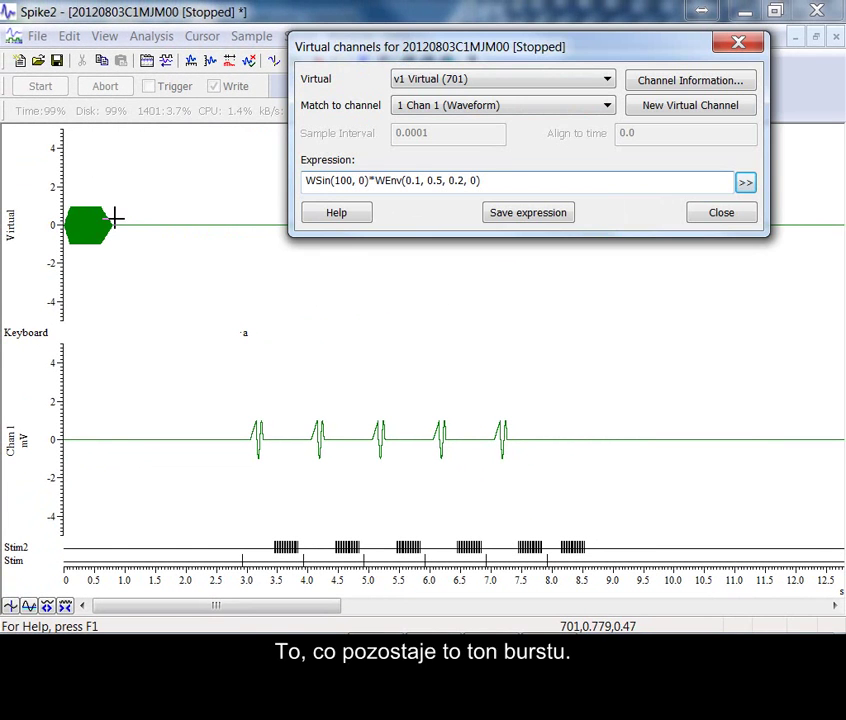
{"action": "left_click", "coordinate": [708, 214]}
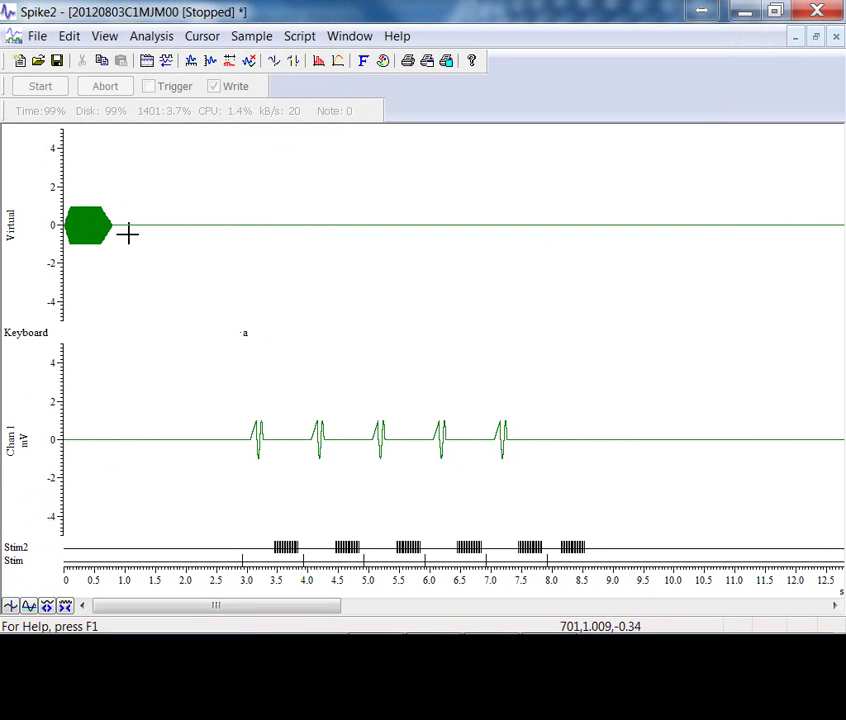
{"action": "left_click_drag", "start_coordinate": [141, 199], "coordinate": [63, 198]}
{"action": "left_click_drag", "start_coordinate": [259, 202], "coordinate": [257, 255]}
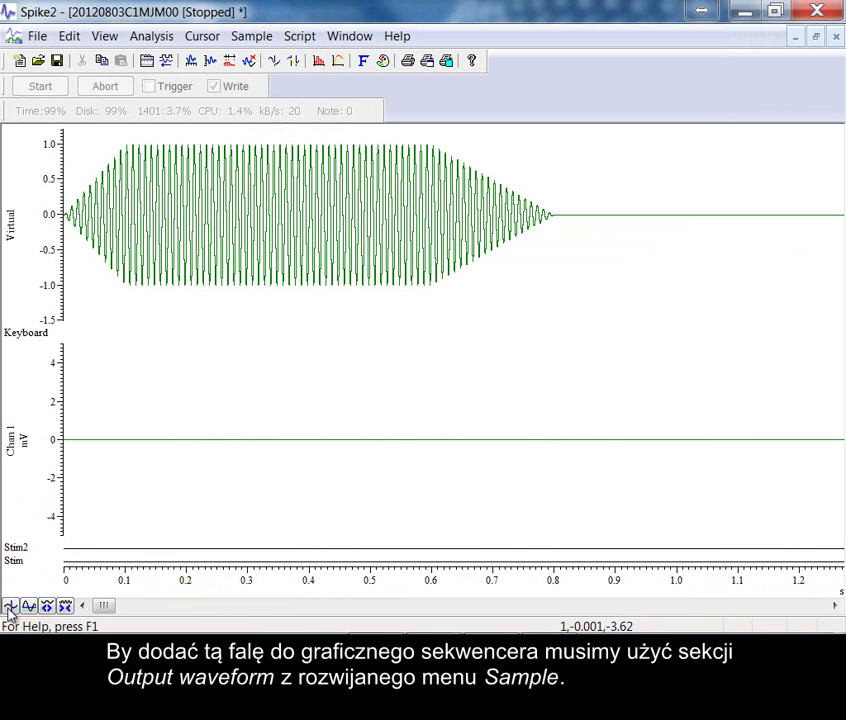
Output v1 Virtual from 0 to 0.8 s and add it to the on-line list as Sine on key S
{"action": "left_click", "coordinate": [253, 40]}
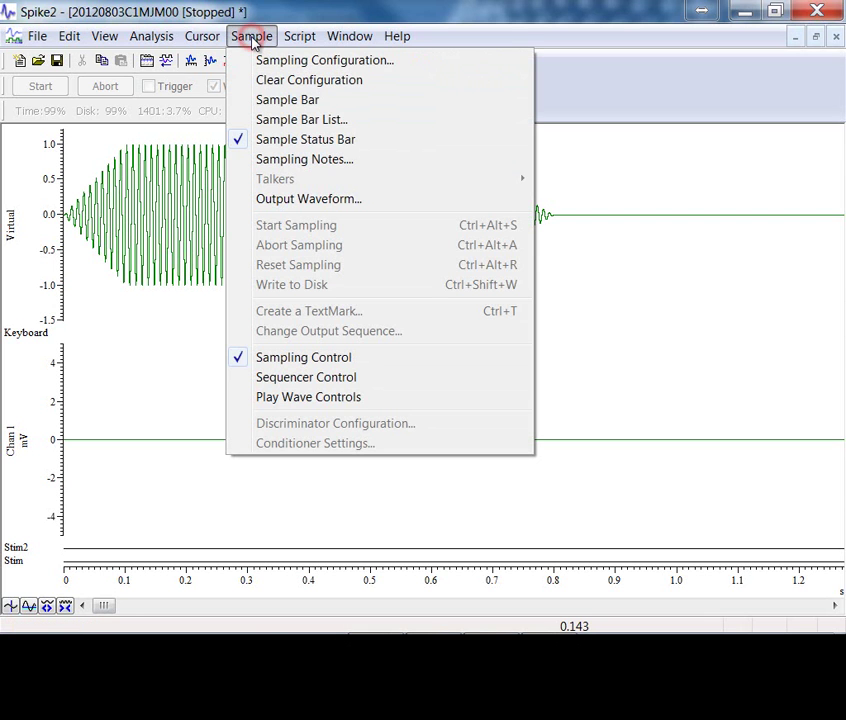
{"action": "left_click", "coordinate": [287, 204]}
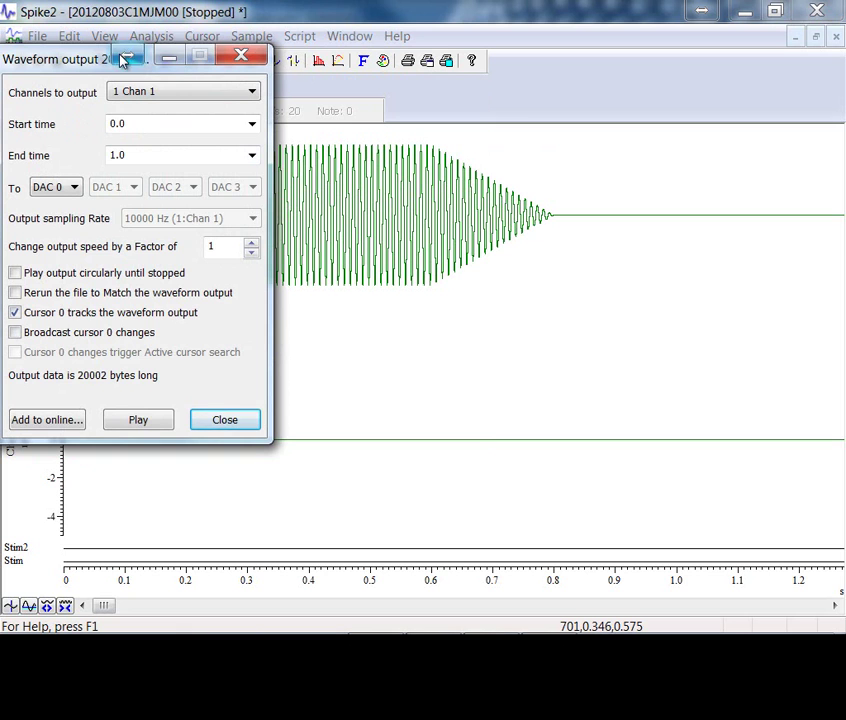
{"action": "left_click_drag", "start_coordinate": [93, 59], "coordinate": [590, 77]}
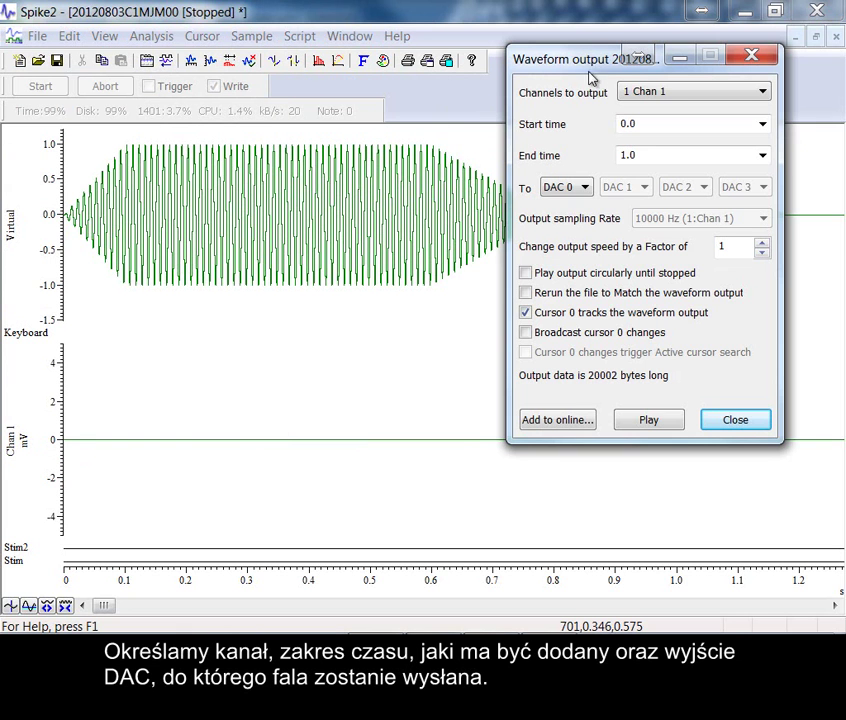
{"action": "left_click", "coordinate": [661, 93]}
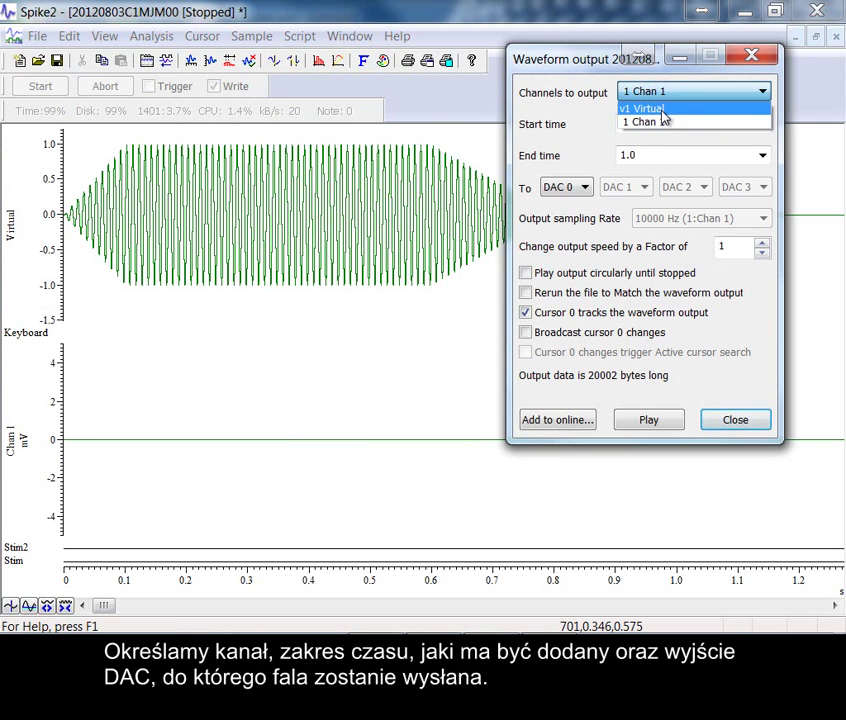
{"action": "left_click", "coordinate": [676, 110]}
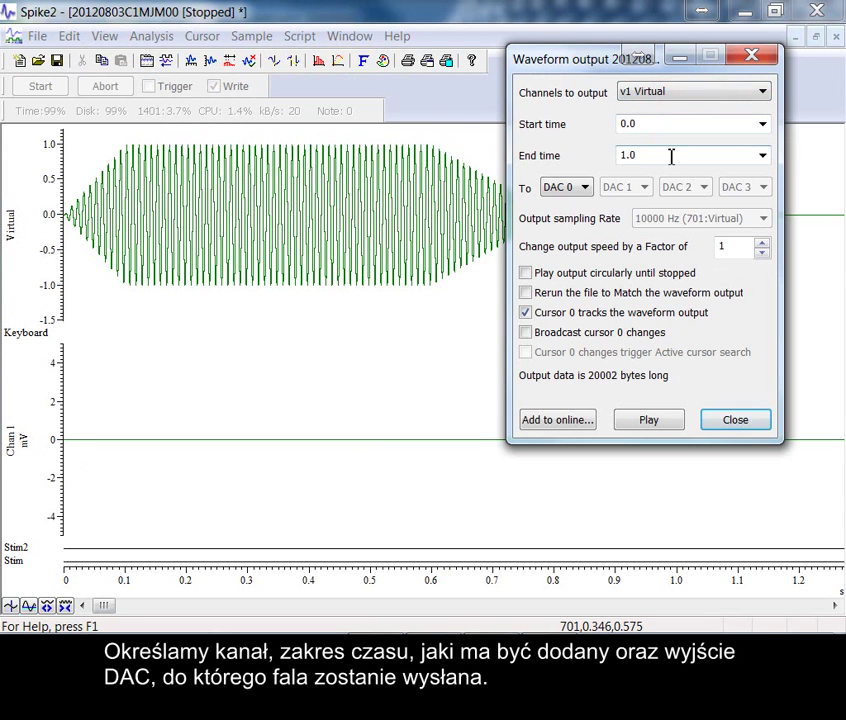
{"action": "double_click", "coordinate": [671, 156]}
{"action": "type", "text": "0.8"}
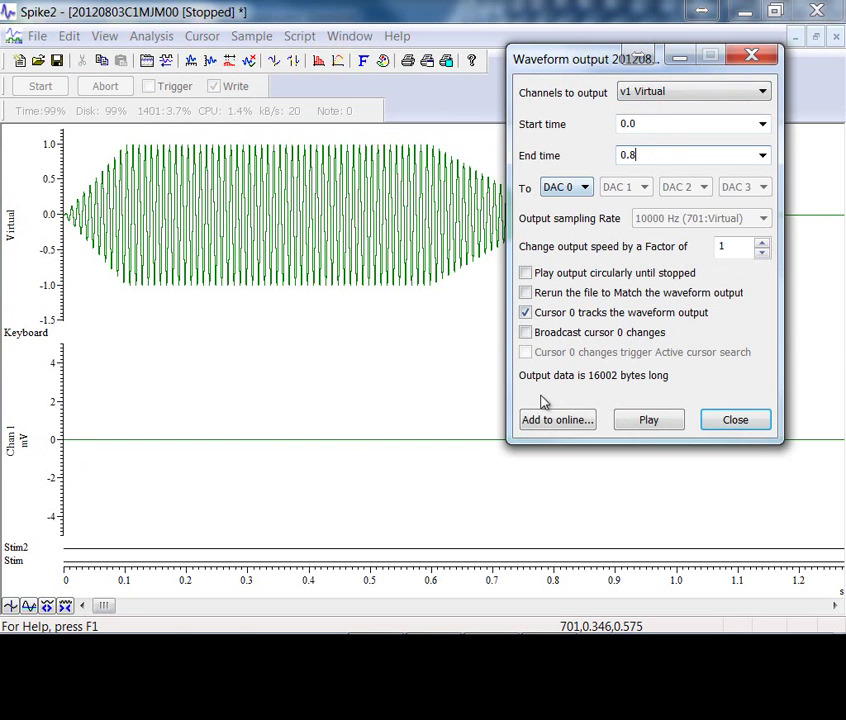
{"action": "left_click", "coordinate": [548, 424]}
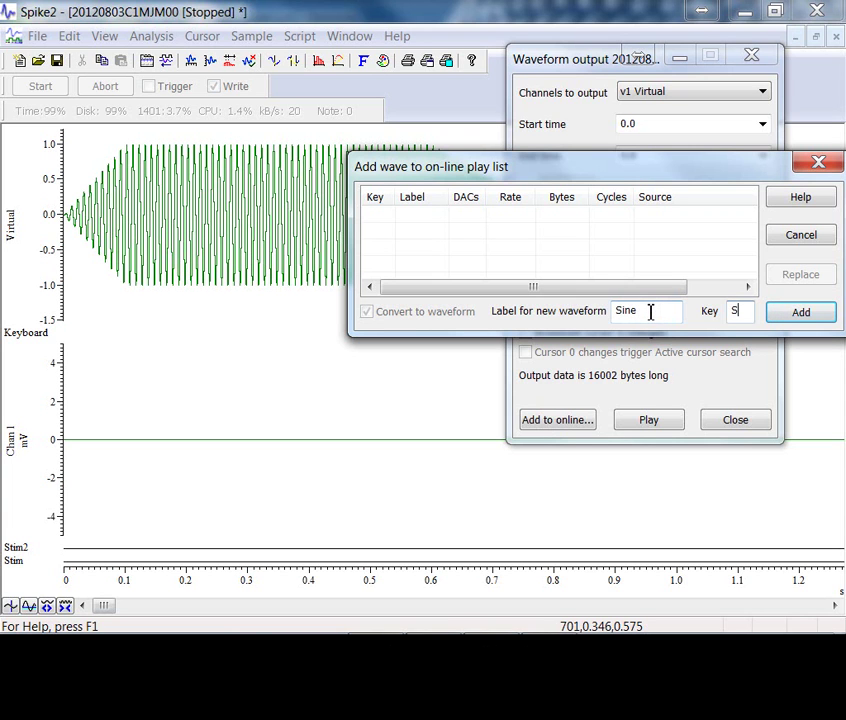
{"action": "left_click", "coordinate": [797, 316]}
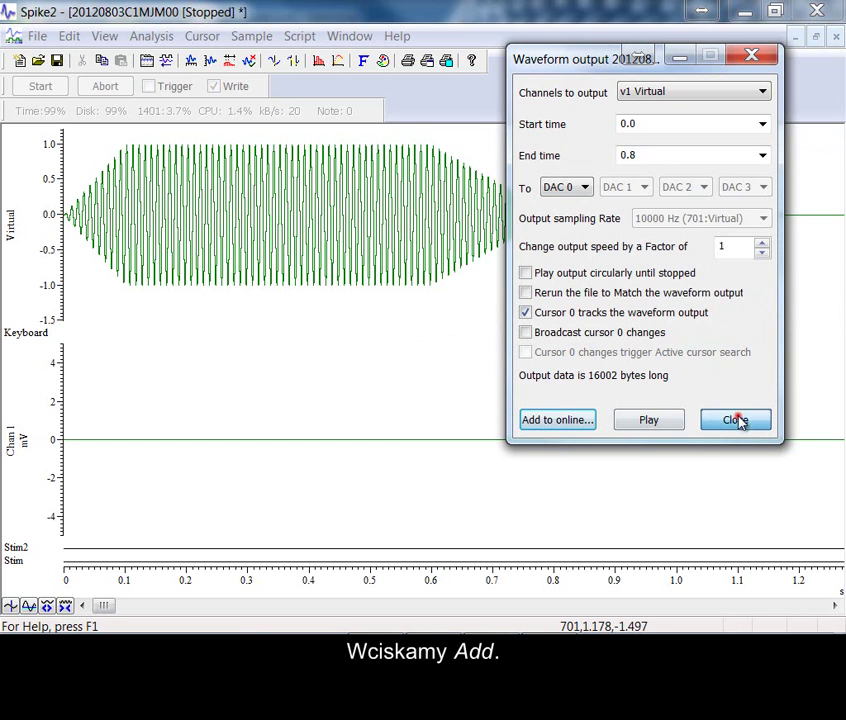
Open the graphical sequence editor from Sampling Configuration and switch to section Key B
{"action": "left_click", "coordinate": [736, 419]}
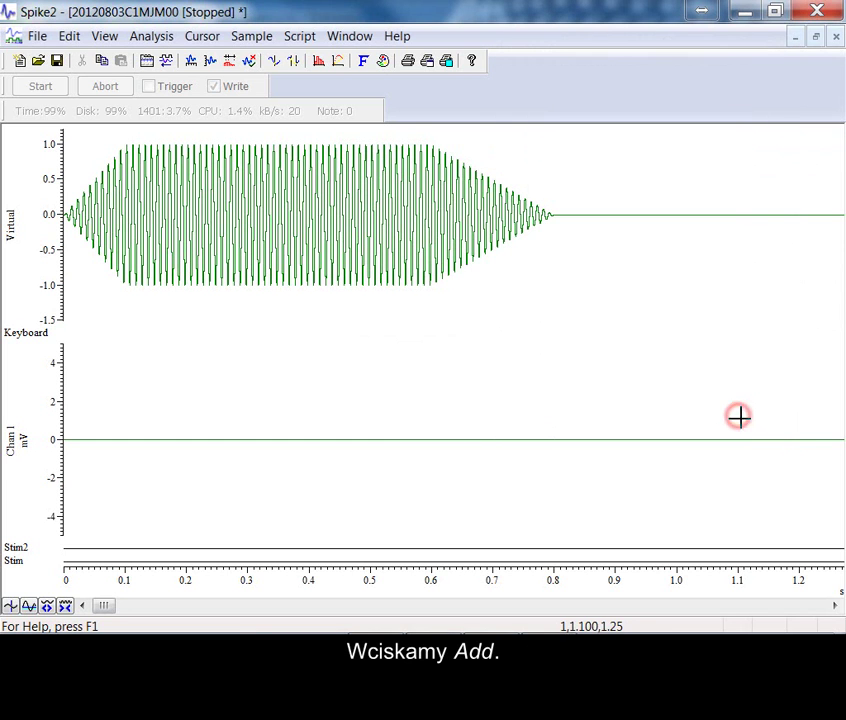
{"action": "left_click", "coordinate": [251, 36]}
{"action": "left_click", "coordinate": [262, 61]}
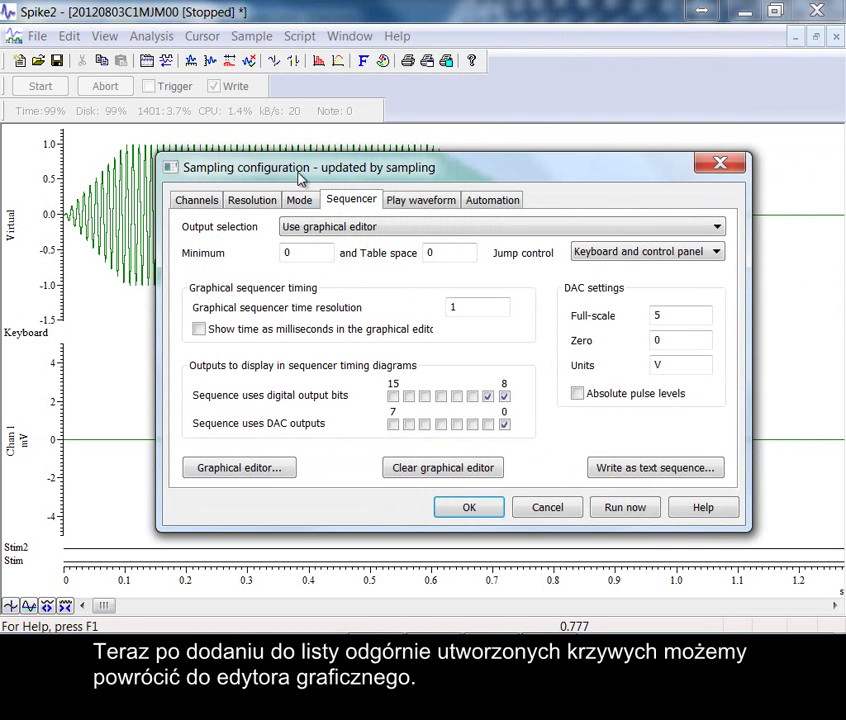
{"action": "left_click", "coordinate": [250, 468]}
{"action": "left_click", "coordinate": [814, 171]}
{"action": "left_click", "coordinate": [816, 175]}
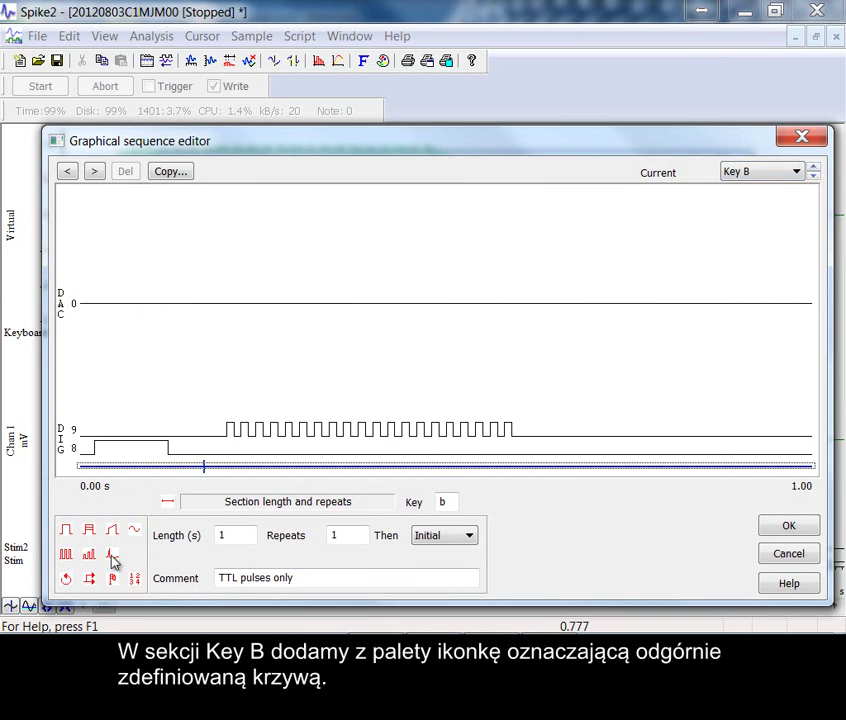
Place the Sine waveform on DAC 0 at 0.01 s with length 0.8 s
{"action": "mouse_move", "coordinate": [114, 556]}
{"action": "left_mouse_down"}
{"action": "mouse_move", "coordinate": [136, 389]}
{"action": "mouse_move", "coordinate": [90, 298]}
{"action": "left_mouse_up"}
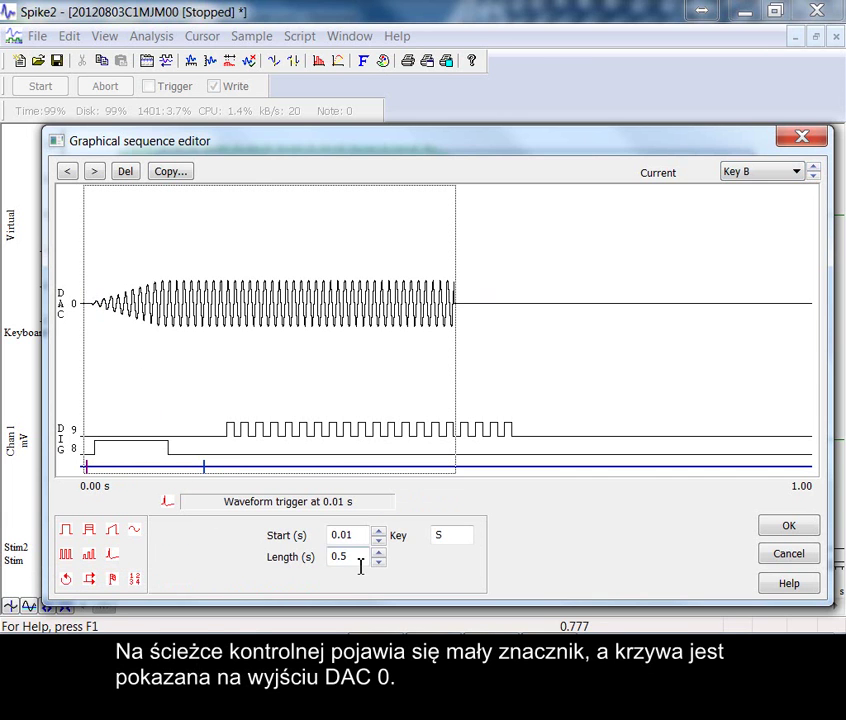
{"action": "key", "text": "BackSpace"}
{"action": "type", "text": "8"}
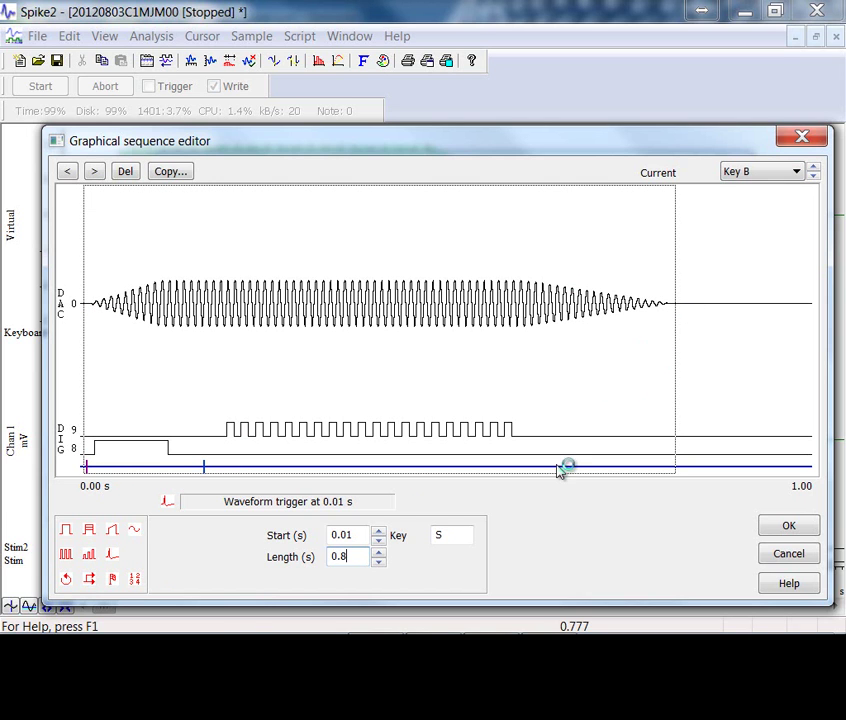
Accept the edited sequence, run it now, and start sampling
{"action": "left_click", "coordinate": [789, 526]}
{"action": "left_click", "coordinate": [622, 506]}
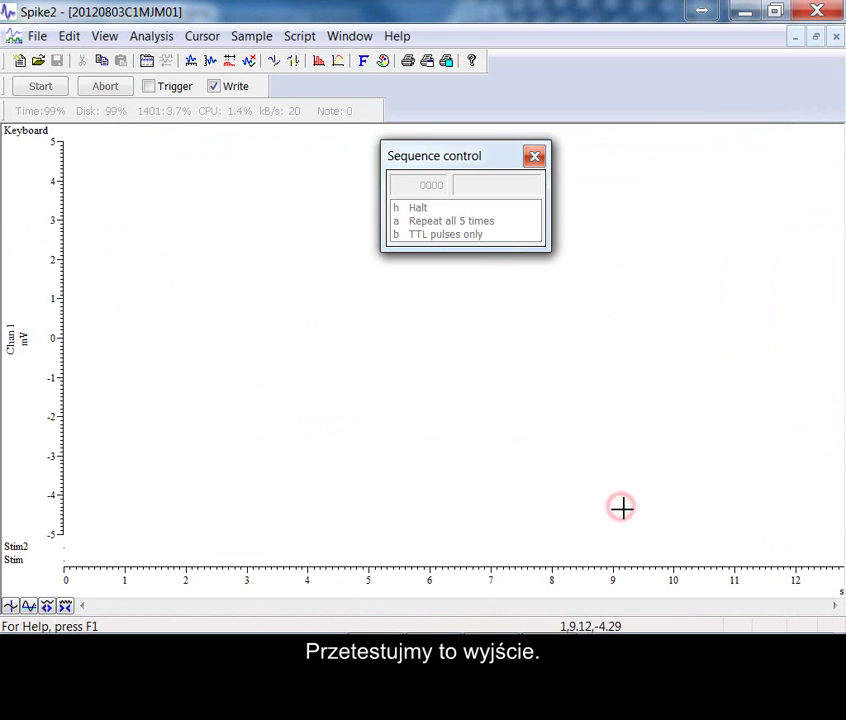
{"action": "left_click", "coordinate": [40, 85]}
Trigger Key B tone bursts twice, halt the sequence, and abort the test run
{"action": "left_click", "coordinate": [449, 236]}
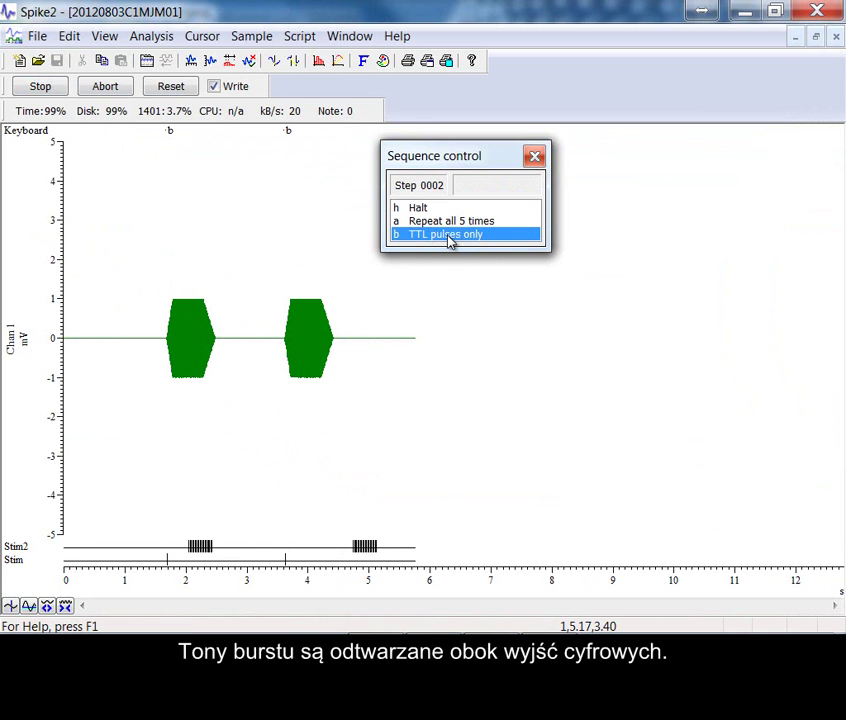
{"action": "left_click", "coordinate": [450, 236]}
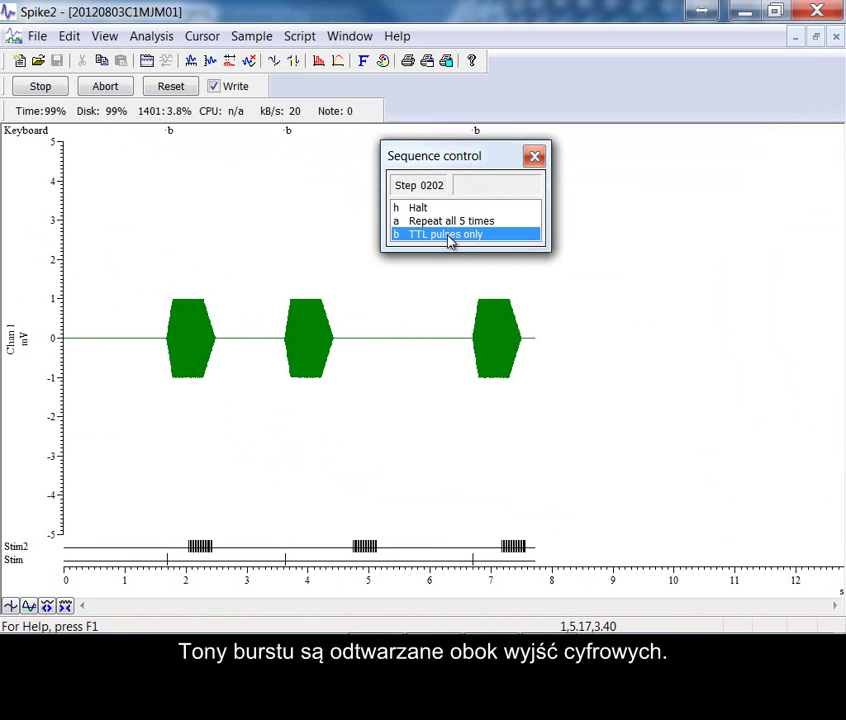
{"action": "left_click", "coordinate": [421, 208]}
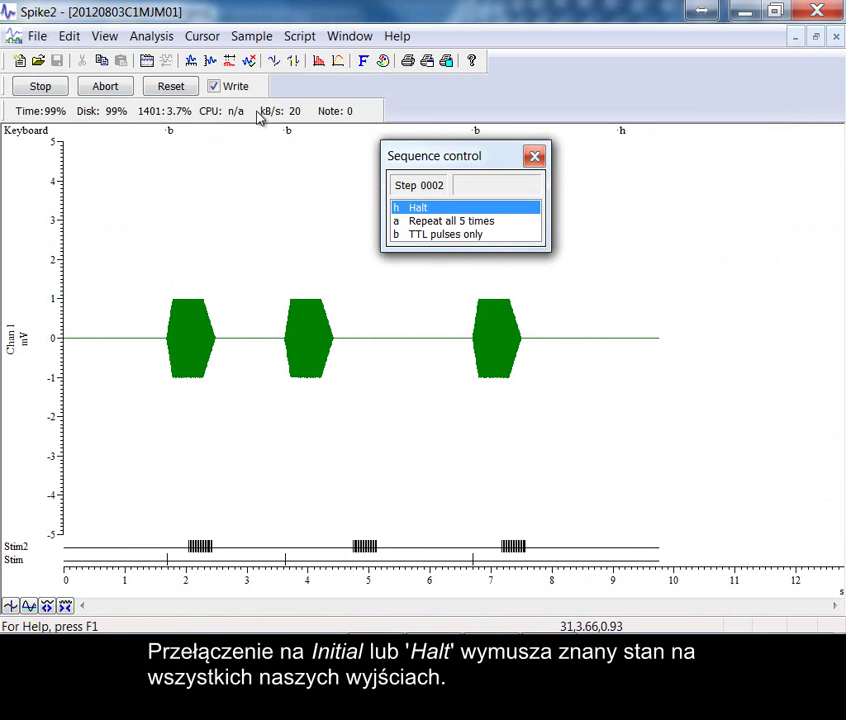
{"action": "left_click", "coordinate": [113, 88]}
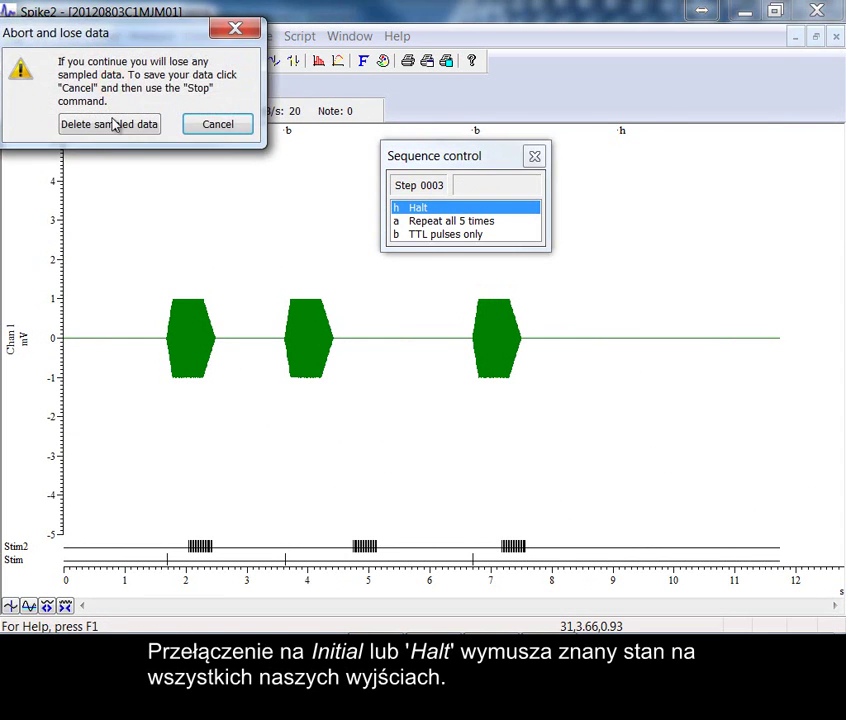
Discard the test recording and reopen the graphical sequence editor at the Key B section
{"action": "left_click", "coordinate": [113, 125]}
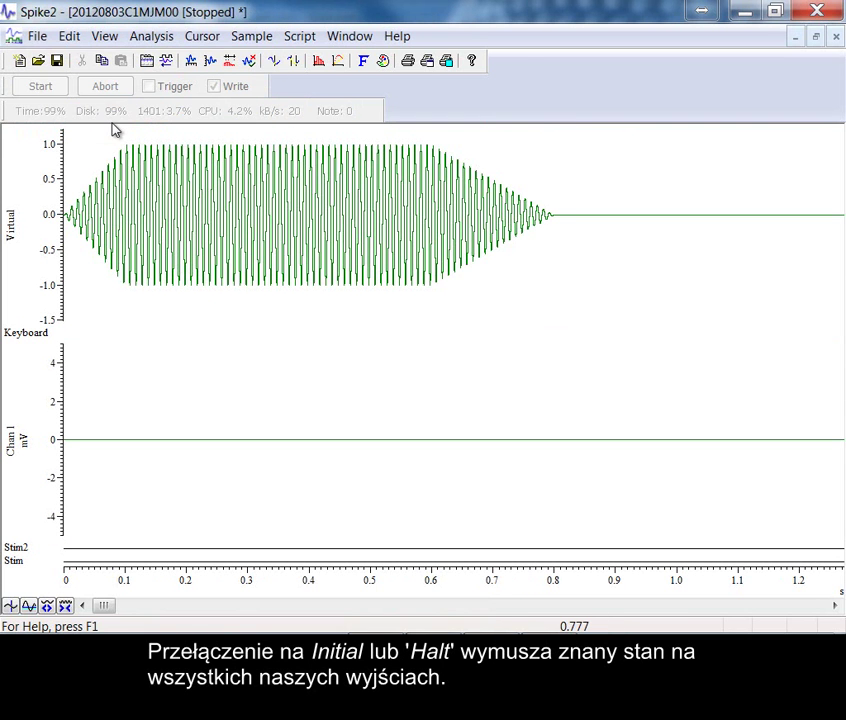
{"action": "left_click", "coordinate": [251, 36]}
{"action": "left_click", "coordinate": [247, 62]}
{"action": "left_click", "coordinate": [278, 472]}
{"action": "left_click", "coordinate": [815, 171]}
{"action": "left_click", "coordinate": [815, 171]}
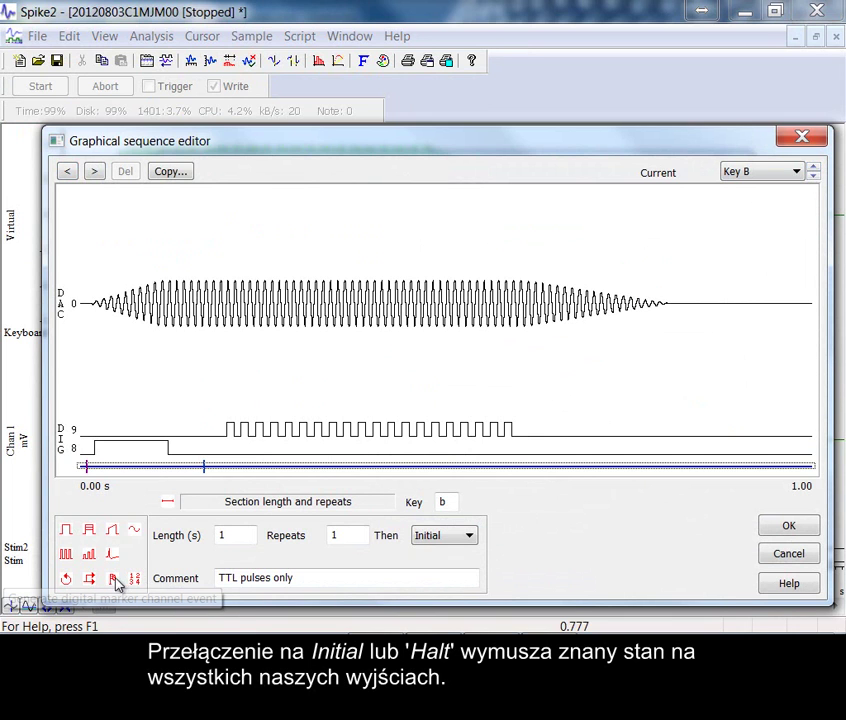
Place a code 08 digital marker at 0.8 s and a branch point near 0.84 s
{"action": "mouse_move", "coordinate": [113, 578]}
{"action": "left_mouse_down"}
{"action": "mouse_move", "coordinate": [91, 400]}
{"action": "mouse_move", "coordinate": [281, 423]}
{"action": "mouse_move", "coordinate": [627, 421]}
{"action": "mouse_move", "coordinate": [657, 408]}
{"action": "mouse_move", "coordinate": [669, 413]}
{"action": "left_mouse_up"}
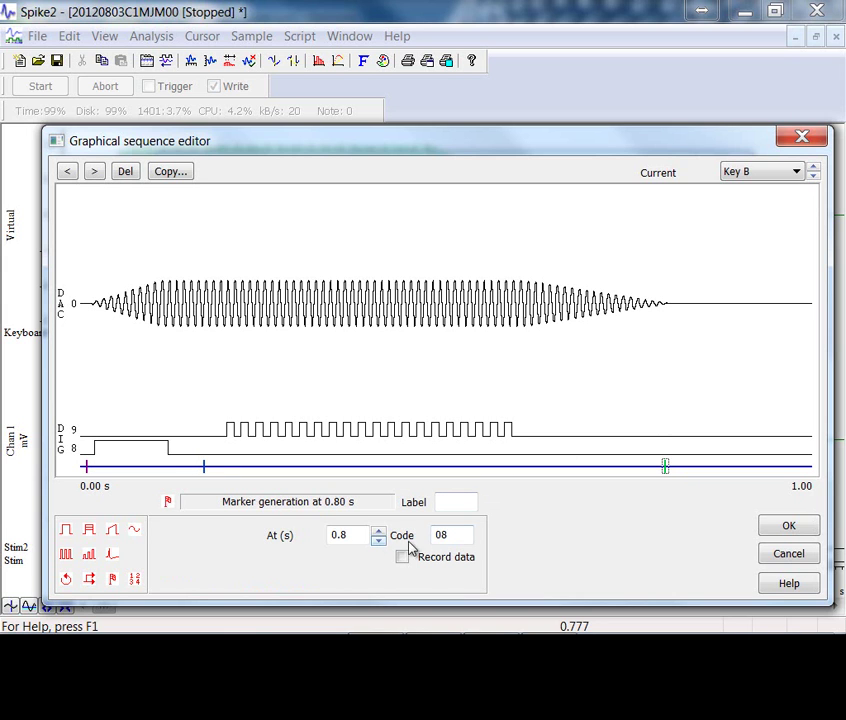
{"action": "left_click_drag", "start_coordinate": [463, 536], "coordinate": [429, 535]}
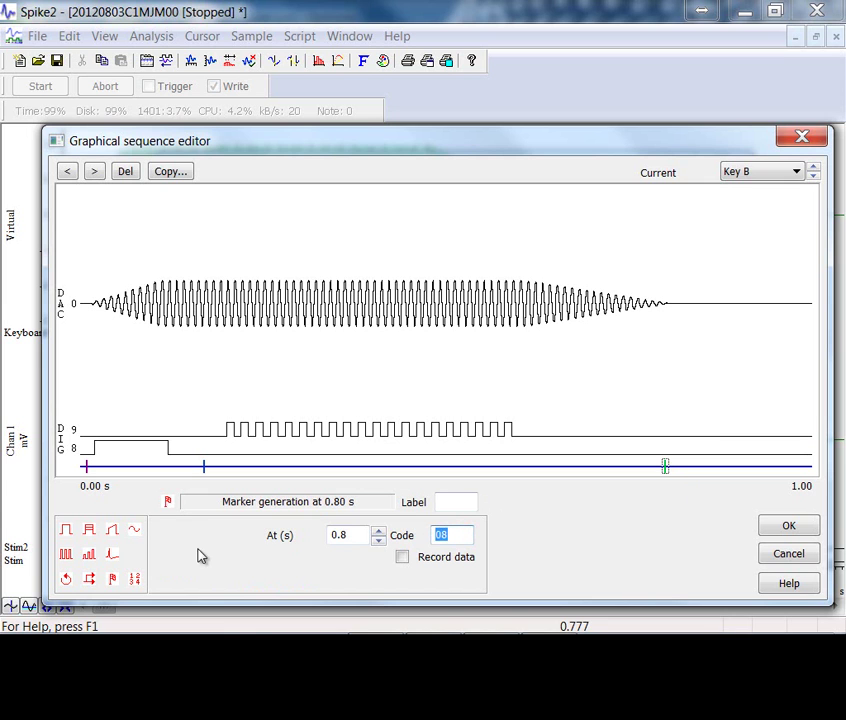
{"action": "left_click_drag", "start_coordinate": [90, 585], "coordinate": [695, 468]}
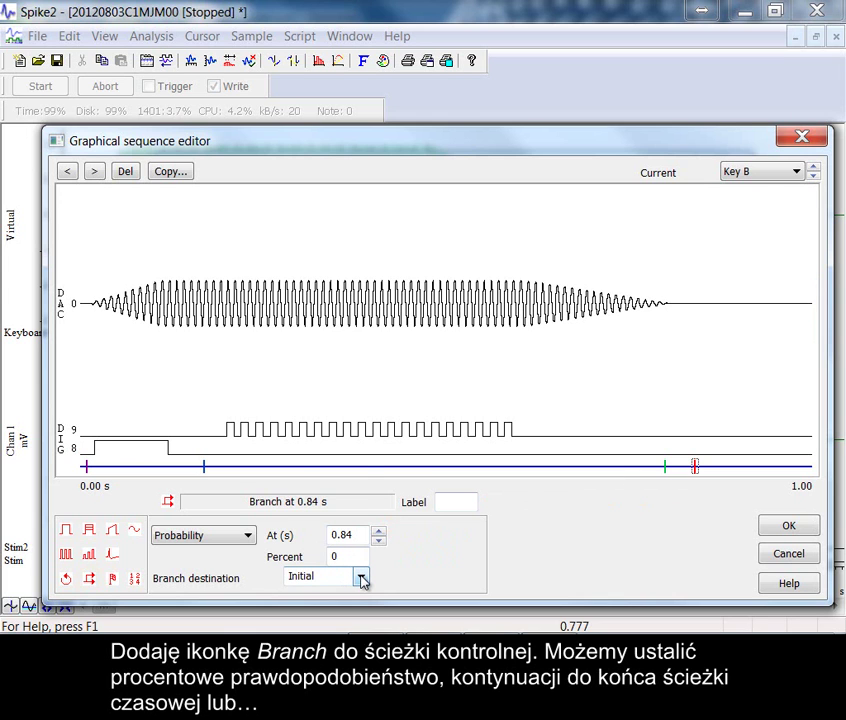
Make the 0.84 s branch jump back to Key B with a 50 percent probability
{"action": "left_click", "coordinate": [361, 579]}
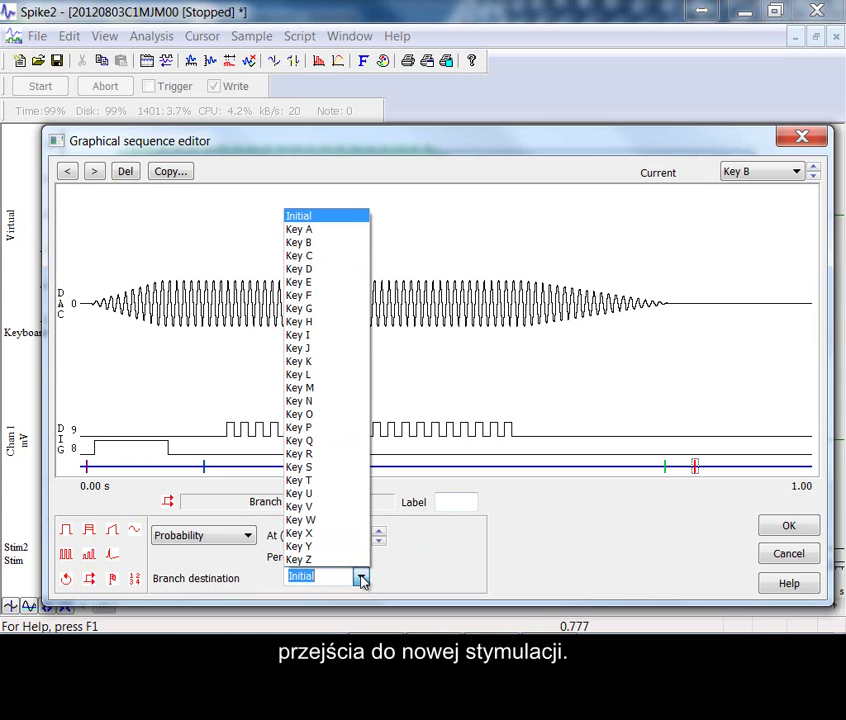
{"action": "left_click", "coordinate": [342, 245]}
{"action": "left_click", "coordinate": [362, 556]}
{"action": "left_click", "coordinate": [330, 556]}
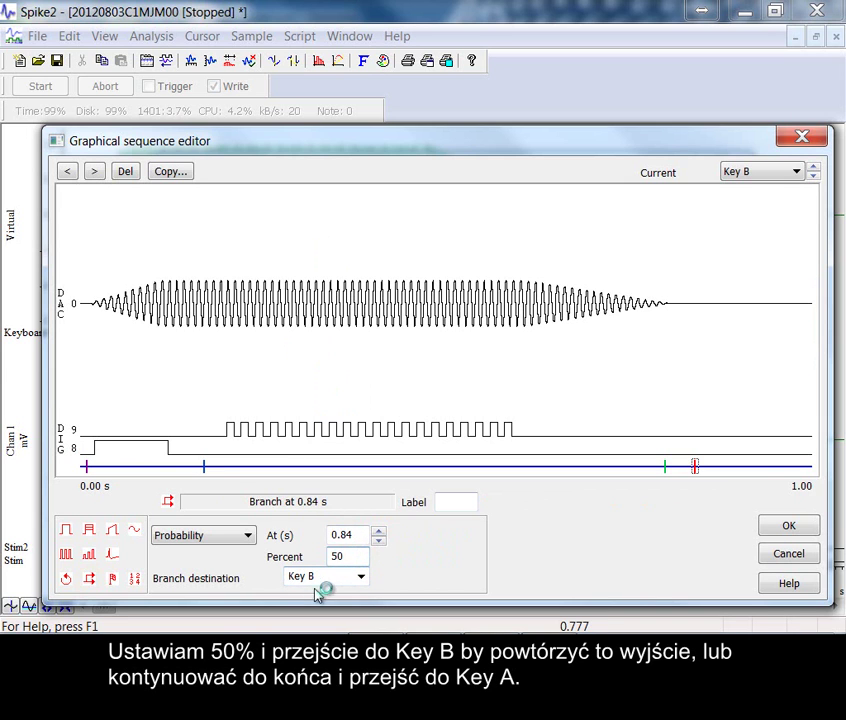
{"action": "left_click", "coordinate": [405, 582]}
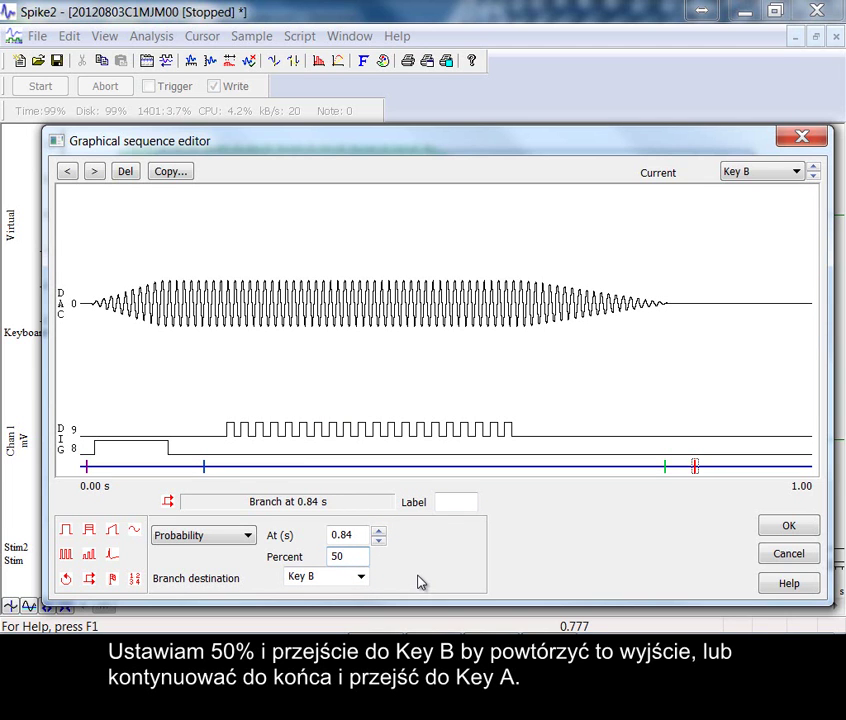
Set Key A to follow the Key B section and accept the edited sequence
{"action": "left_click", "coordinate": [430, 467]}
{"action": "left_click", "coordinate": [449, 537]}
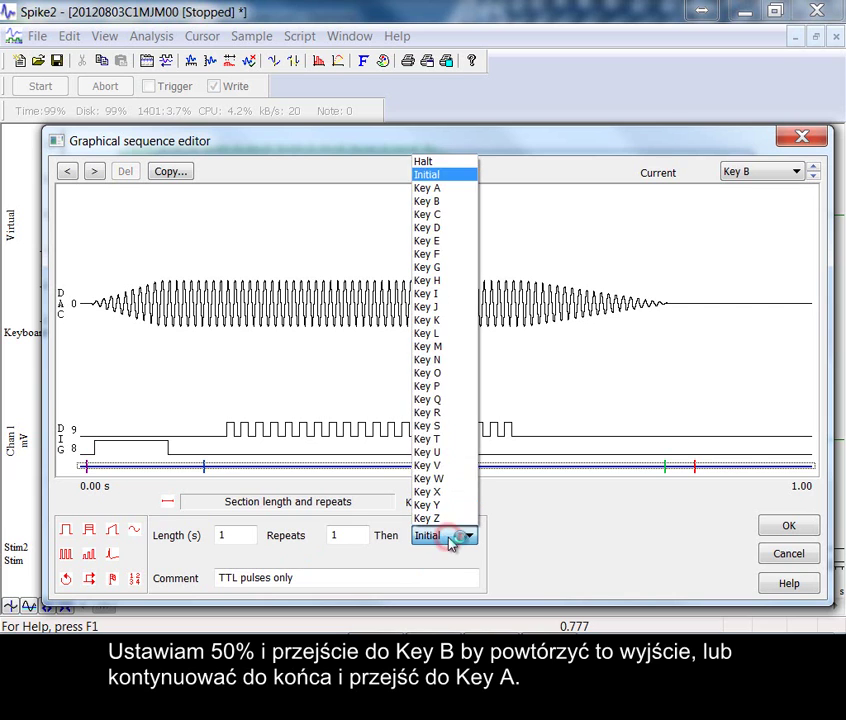
{"action": "left_click", "coordinate": [449, 193]}
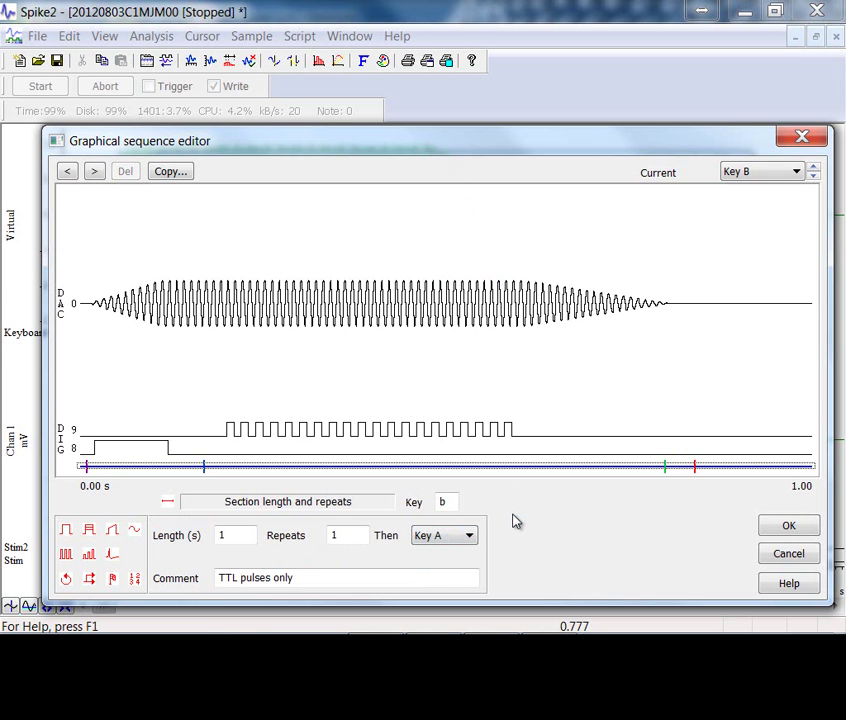
{"action": "left_click", "coordinate": [803, 528]}
Record a sequencer run triggering Key B with b, stop sampling, and zoom onto a Chan 1 tone burst
{"action": "left_click", "coordinate": [627, 509]}
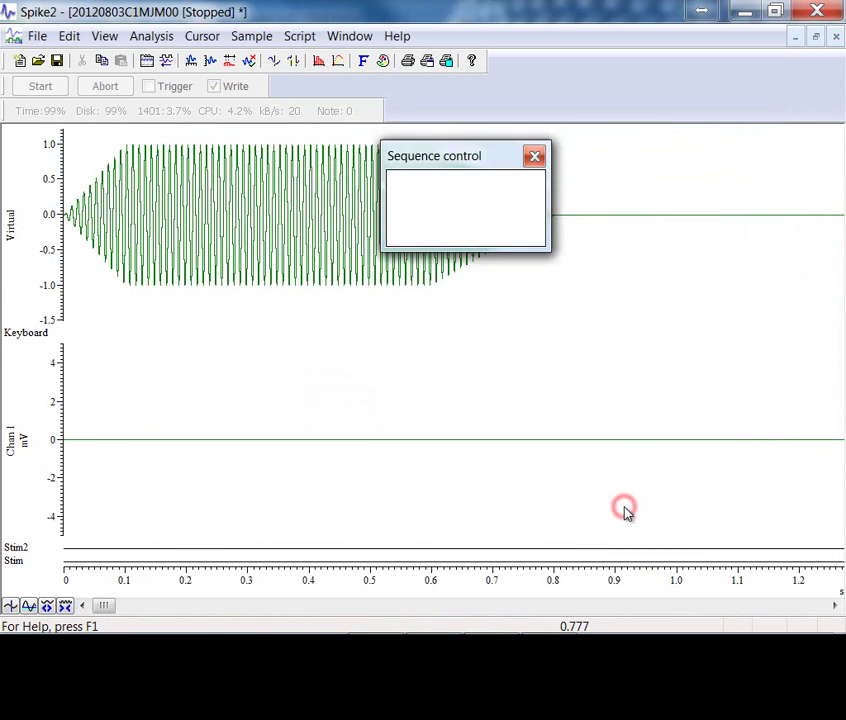
{"action": "left_click", "coordinate": [50, 86]}
{"action": "left_click", "coordinate": [432, 236]}
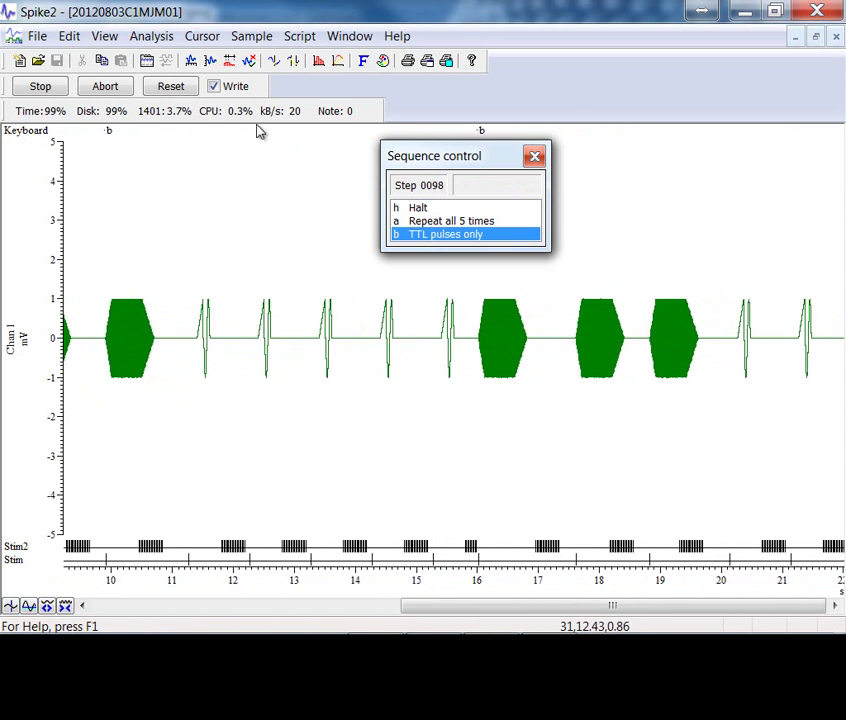
{"action": "left_click", "coordinate": [41, 87]}
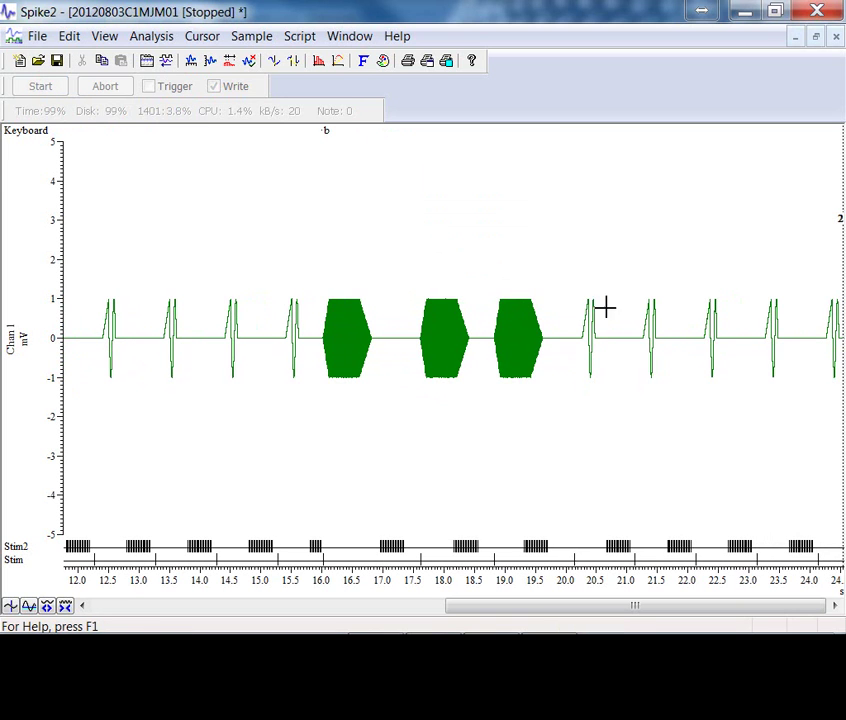
{"action": "left_click_drag", "start_coordinate": [493, 244], "coordinate": [644, 442]}
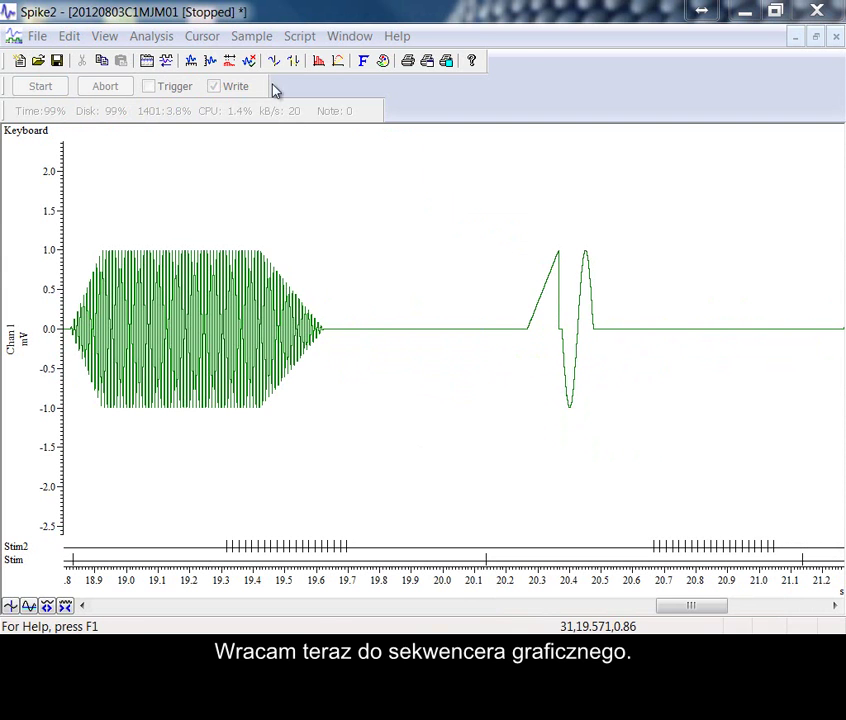
In Key B's graphical editor, add a 1 V 10 Hz DAC 0 sine from 0.82 to 0.92 s
{"action": "left_click", "coordinate": [251, 36]}
{"action": "left_click", "coordinate": [255, 60]}
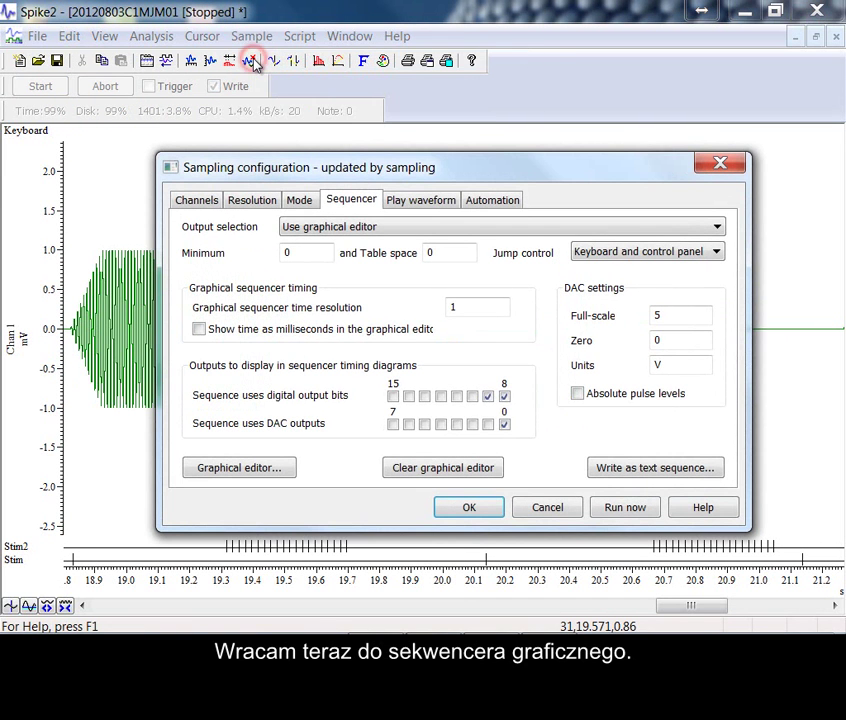
{"action": "left_click", "coordinate": [247, 469]}
{"action": "left_click", "coordinate": [814, 174]}
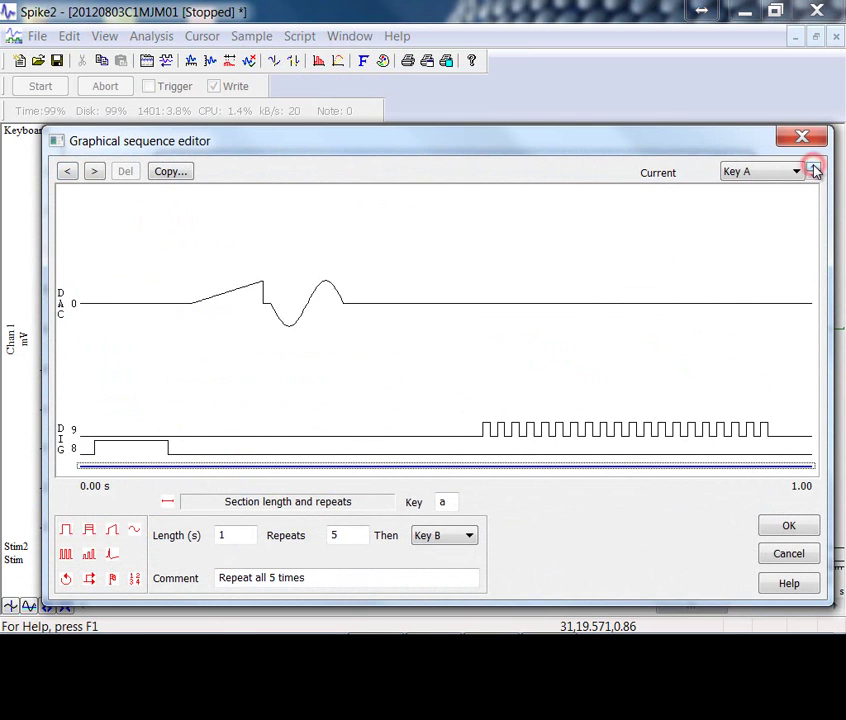
{"action": "left_click", "coordinate": [814, 174]}
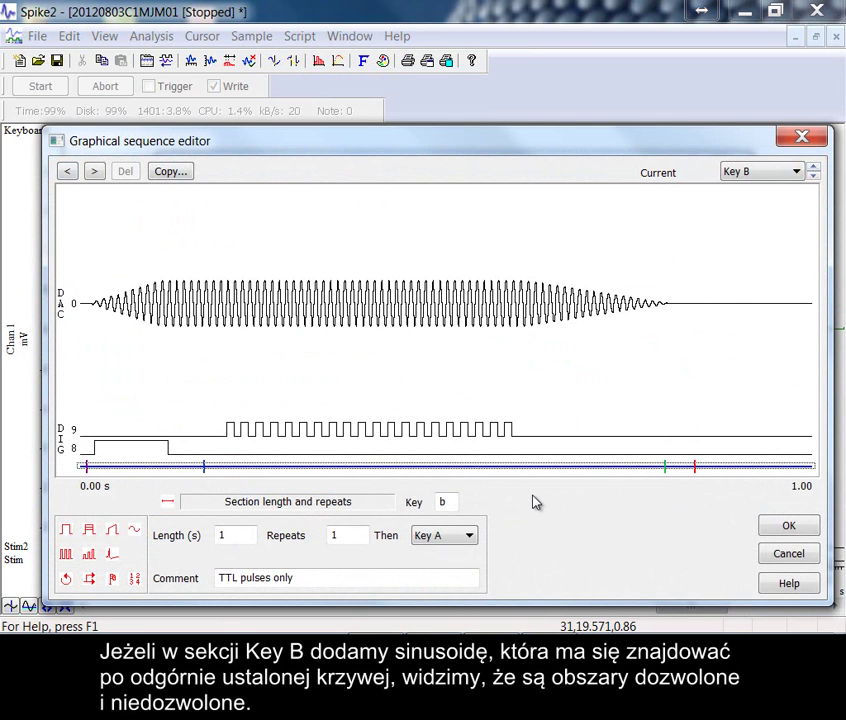
{"action": "left_click_drag", "start_coordinate": [133, 535], "coordinate": [682, 306]}
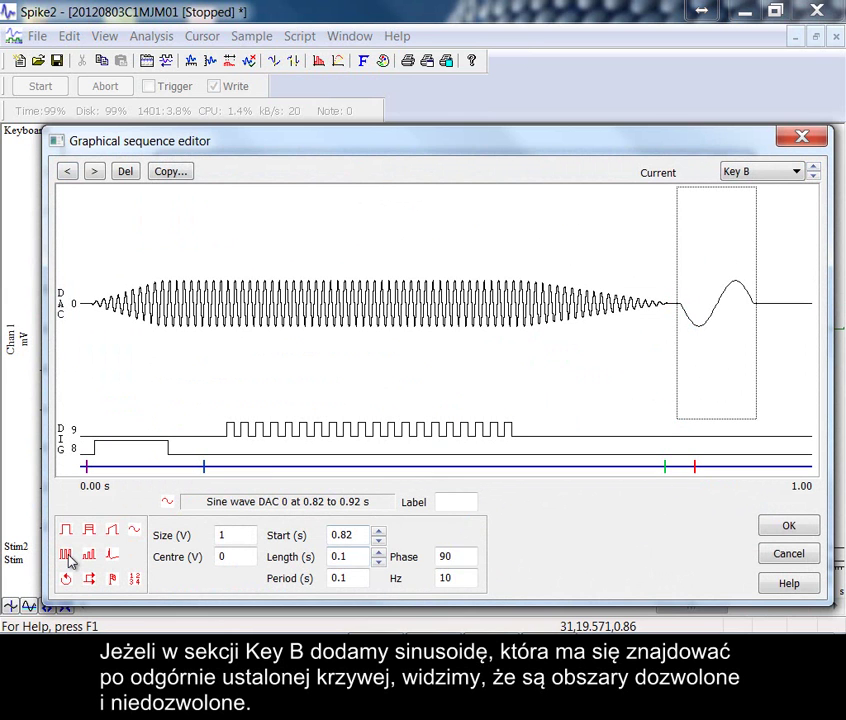
Add a two-pulse 5 Hz train to the DIG 9 row of Key B
{"action": "left_click_drag", "start_coordinate": [66, 557], "coordinate": [490, 485]}
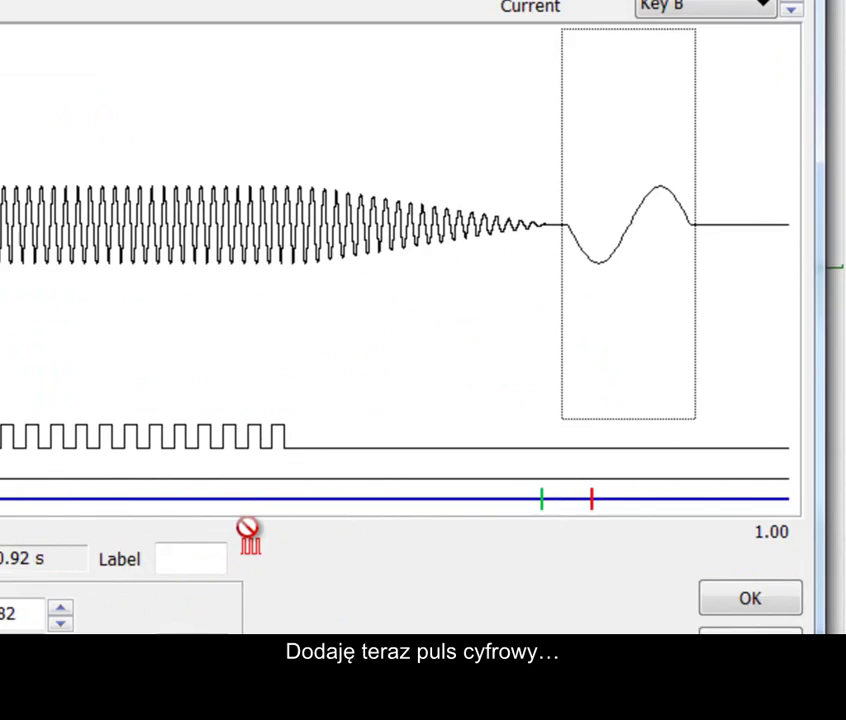
{"action": "left_click_drag", "start_coordinate": [247, 528], "coordinate": [562, 454]}
{"action": "left_click_drag", "start_coordinate": [373, 480], "coordinate": [376, 482]}
{"action": "left_click", "coordinate": [377, 582]}
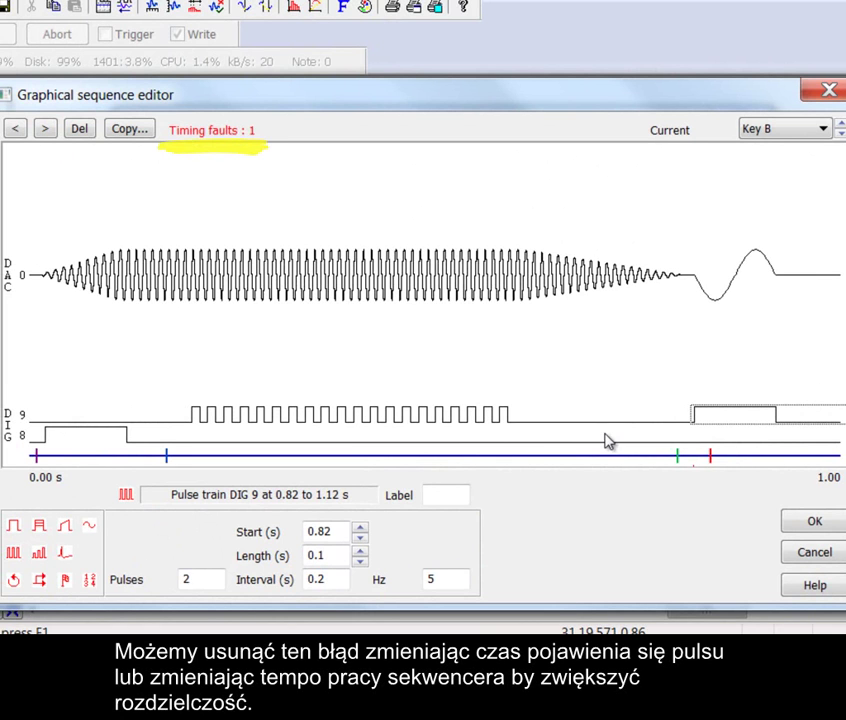
Move the pulse train start earlier to 0.816 s to clear the timing fault
{"action": "left_click", "coordinate": [361, 543]}
{"action": "left_click", "coordinate": [361, 543]}
{"action": "left_click", "coordinate": [361, 543]}
{"action": "left_click", "coordinate": [361, 543]}
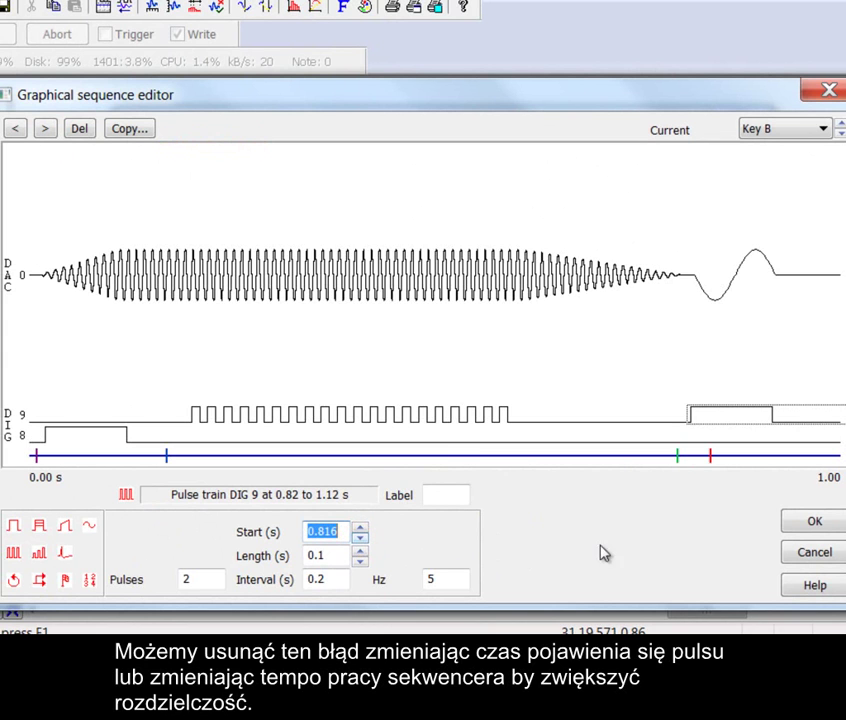